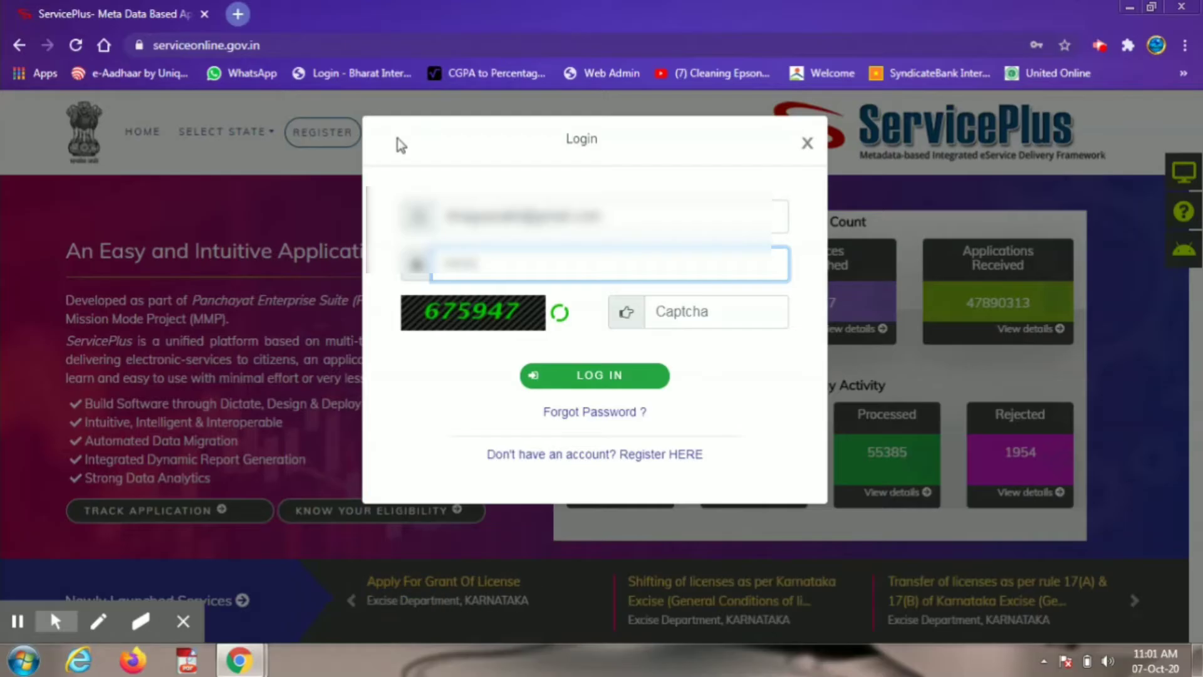
# Step: Enter the captcha code shown and log in to the portal
pyautogui.click(690, 313)
pyautogui.write('675')
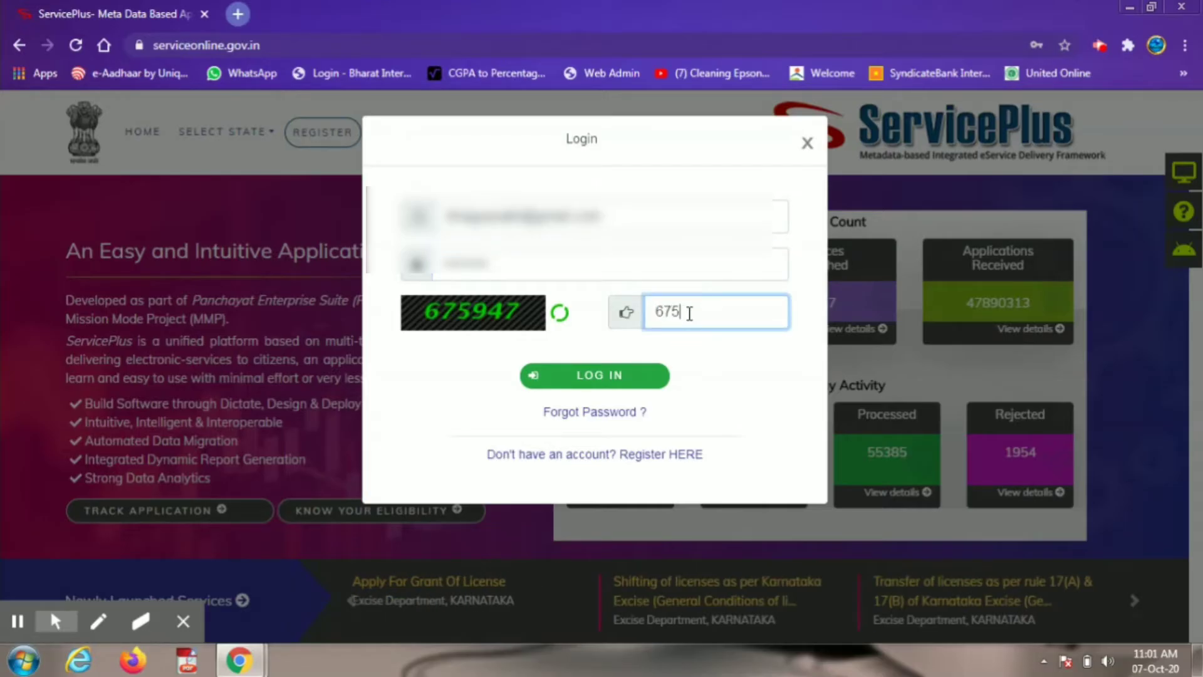
pyautogui.write('947')
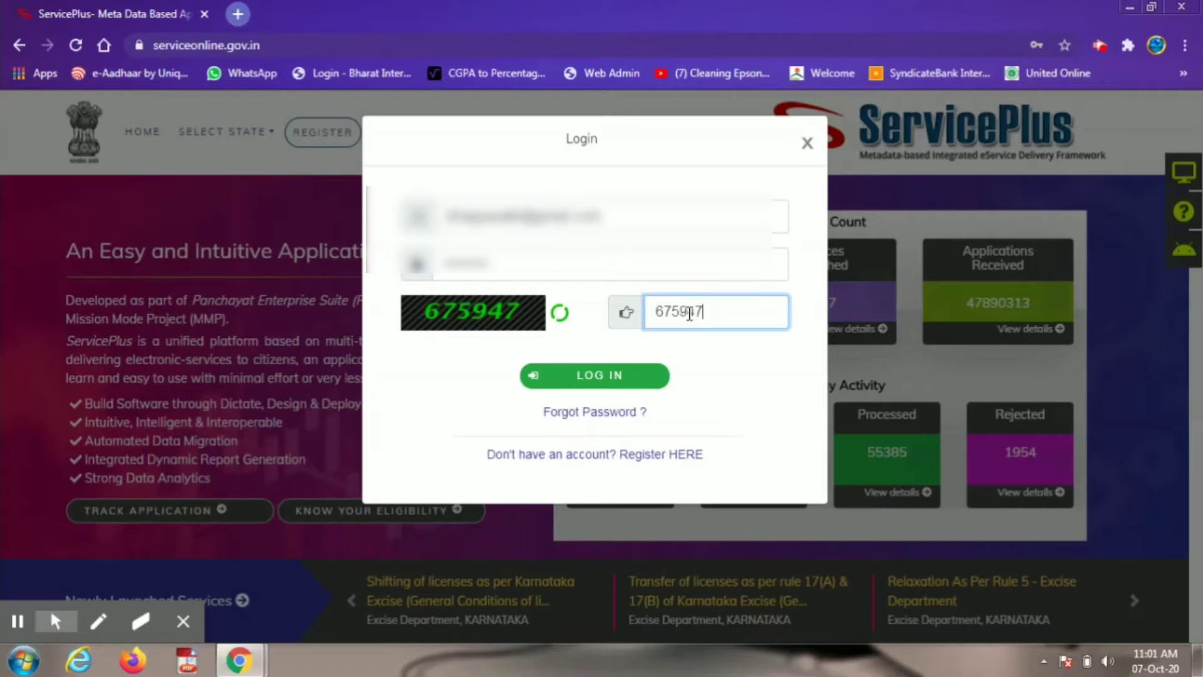
pyautogui.click(633, 380)
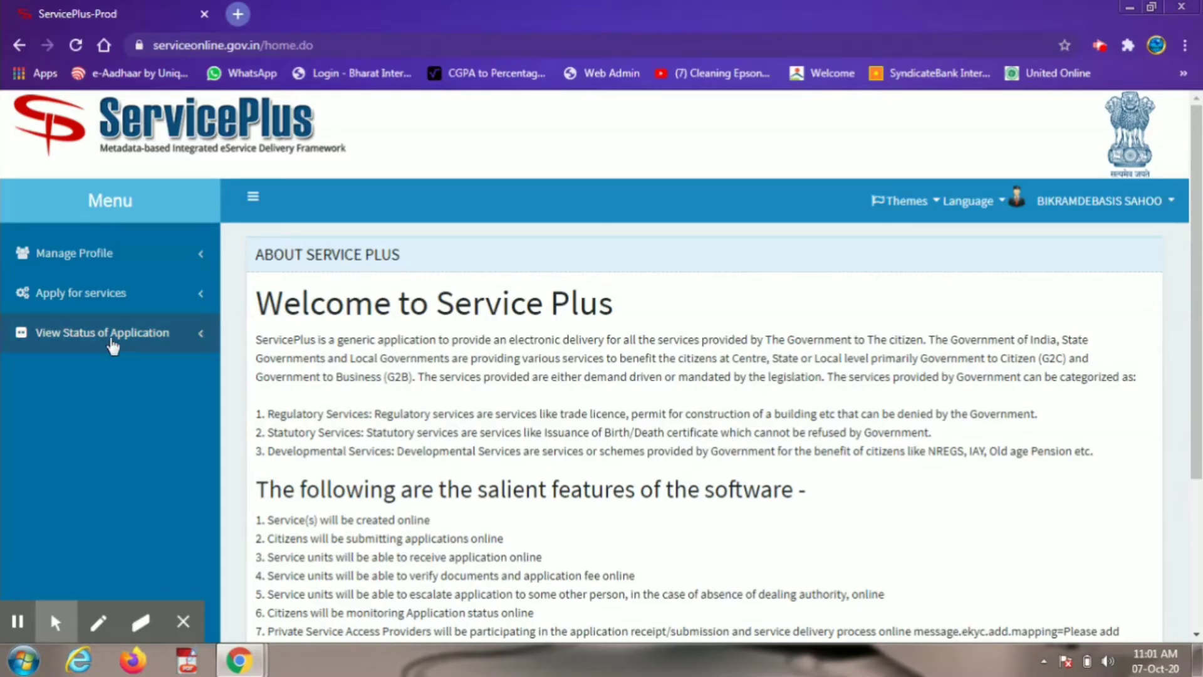
# Step: Expand 'Apply for services' in the left menu of the welcome page
pyautogui.click(97, 301)
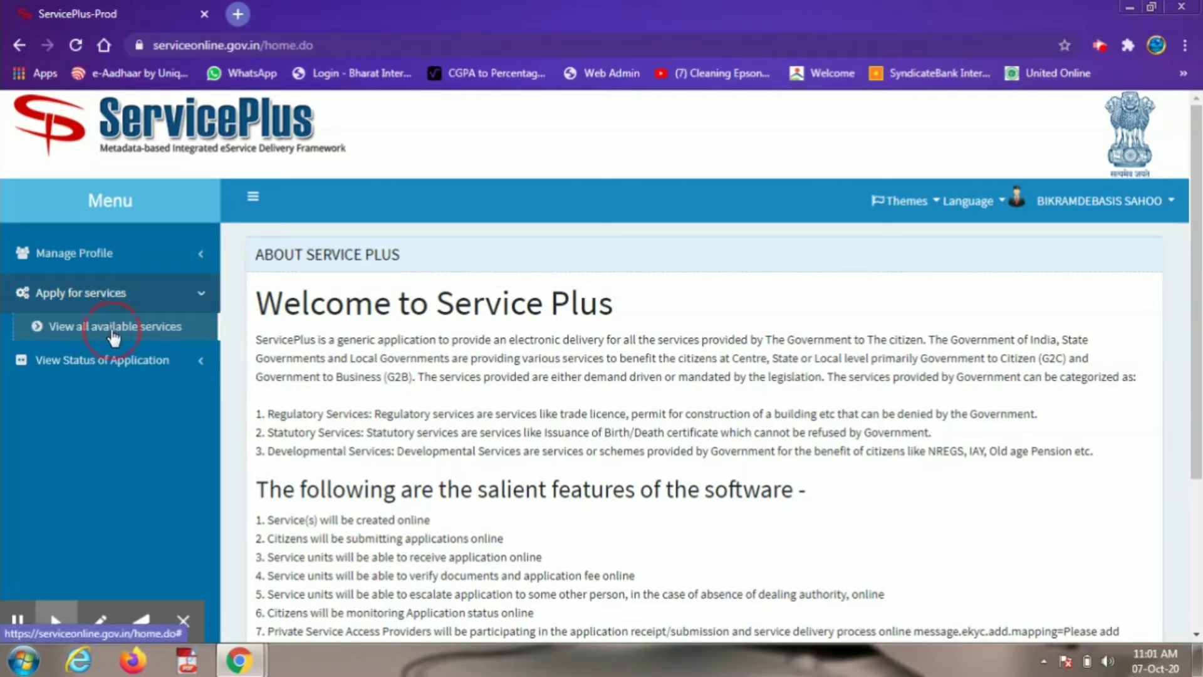
# Step: Open 'Issuance of Resident Certificate' from the list of all available services
pyautogui.click(111, 332)
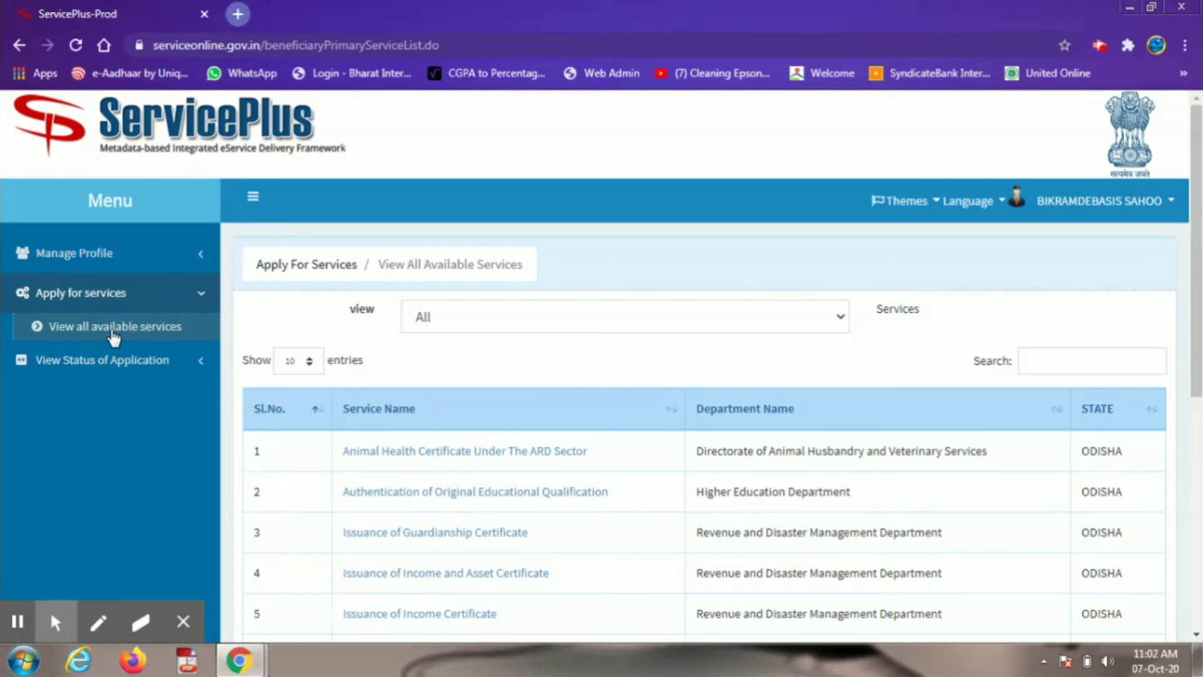
pyautogui.scroll(-4, 603, 512)
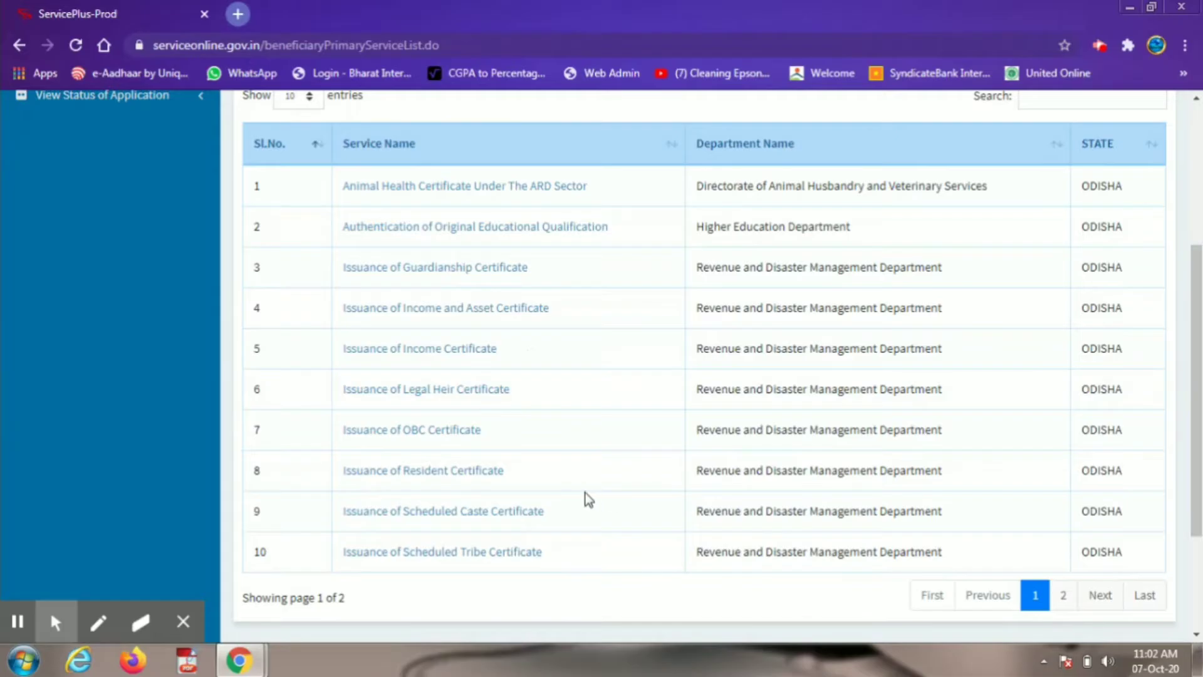
pyautogui.click(473, 480)
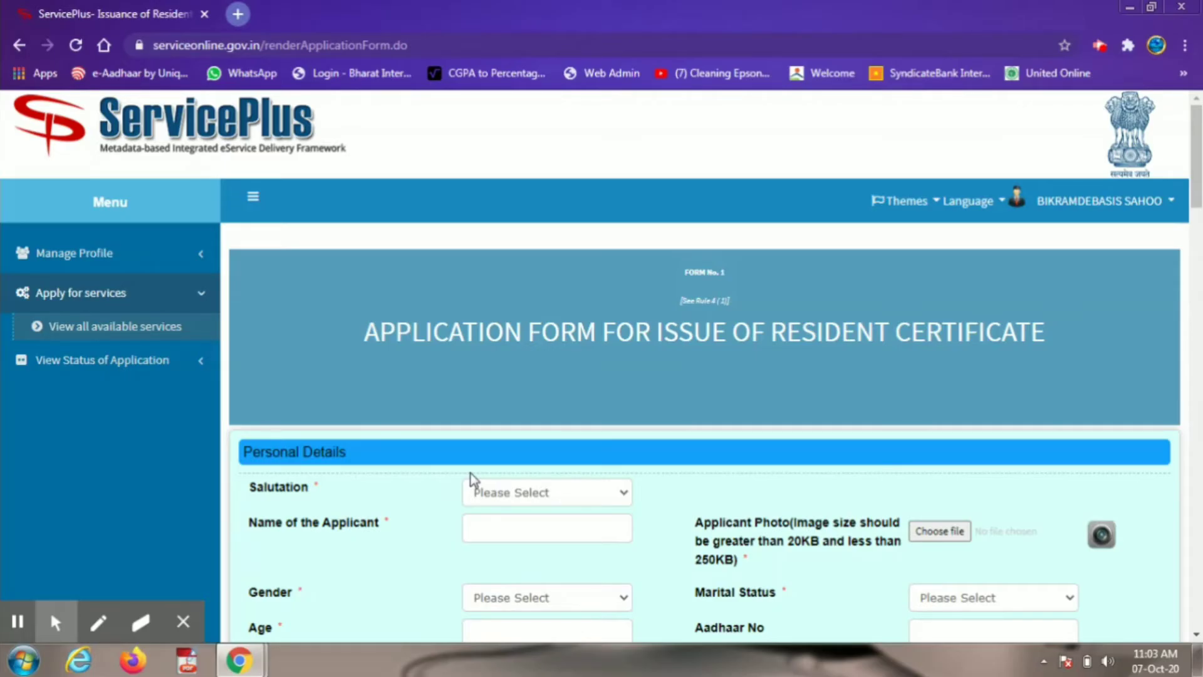
# Step: Set the salutation to Shri and enter the applicant's full name
pyautogui.click(493, 492)
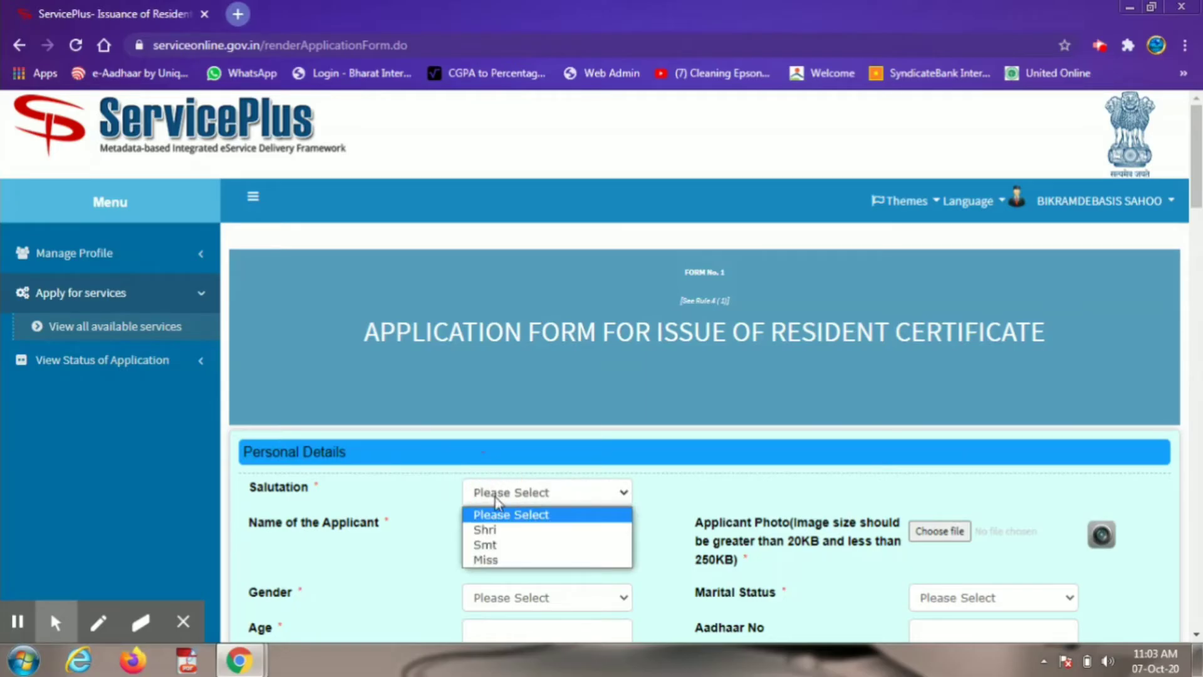
pyautogui.click(500, 532)
pyautogui.click(500, 531)
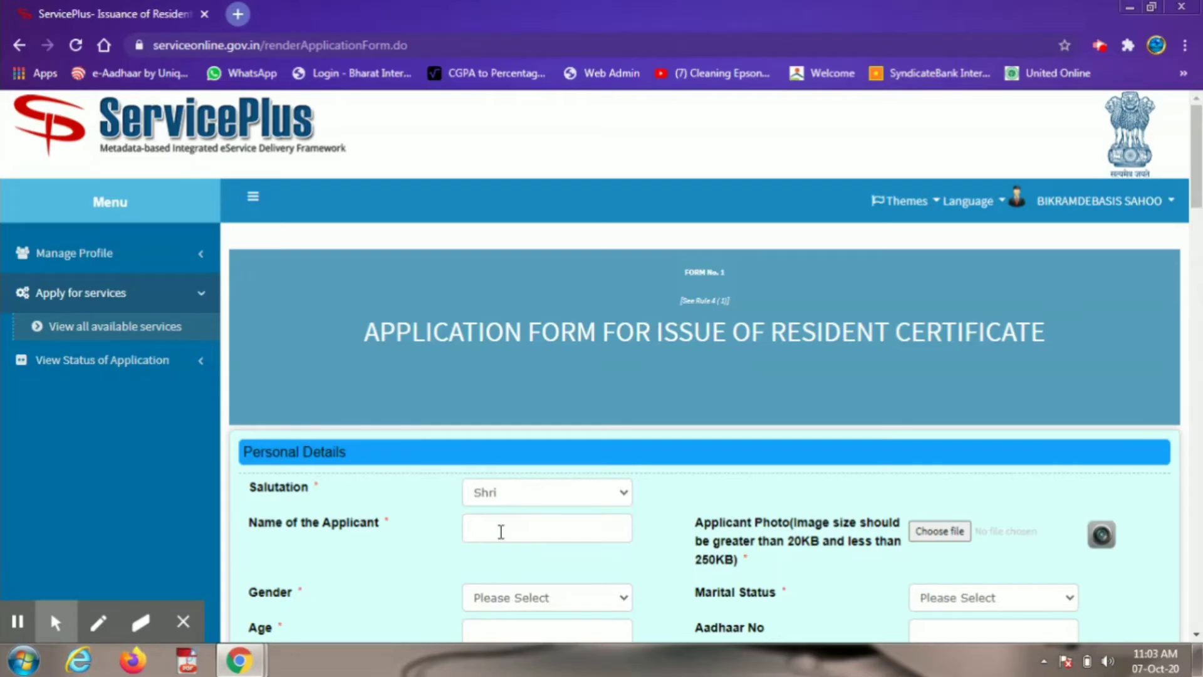
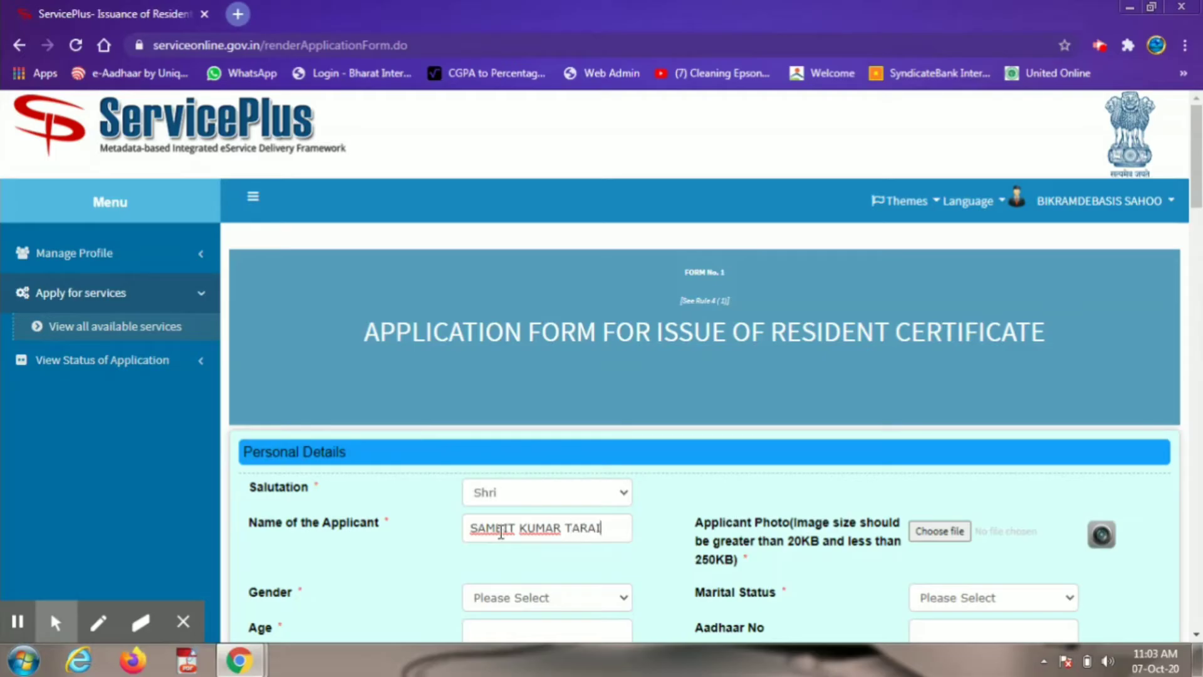
# Step: Upload PHOTO from the RES folder as the applicant photo
pyautogui.click(930, 533)
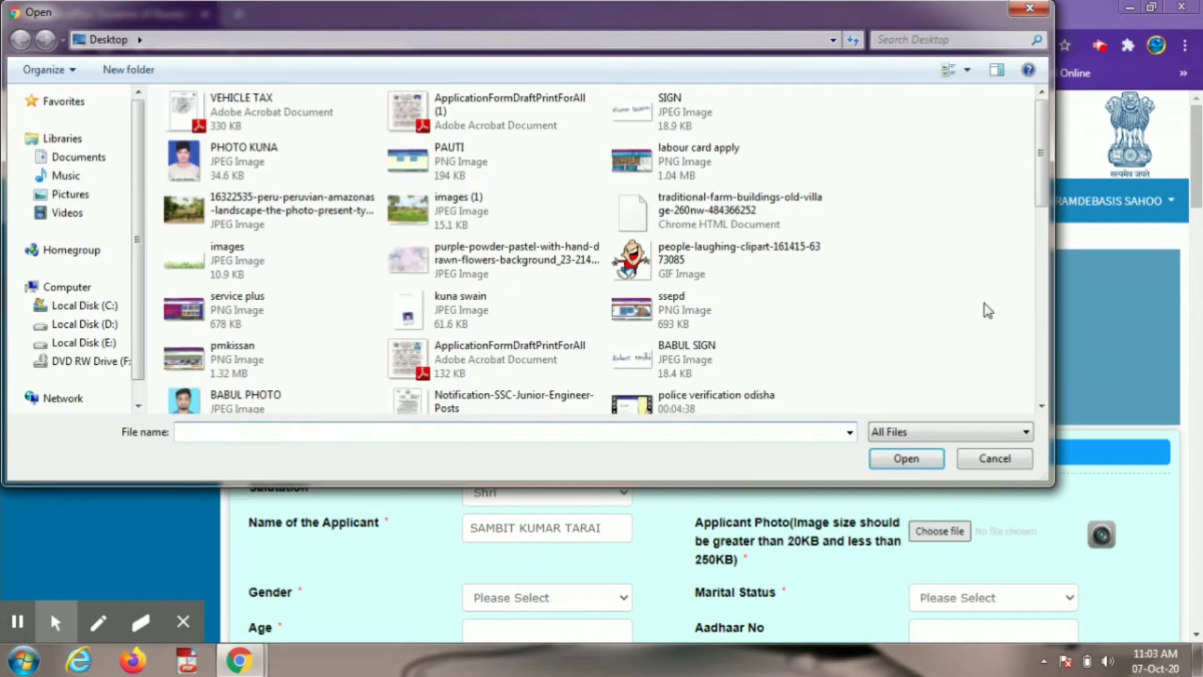
pyautogui.moveTo(1041, 185); pyautogui.dragTo(1045, 261)
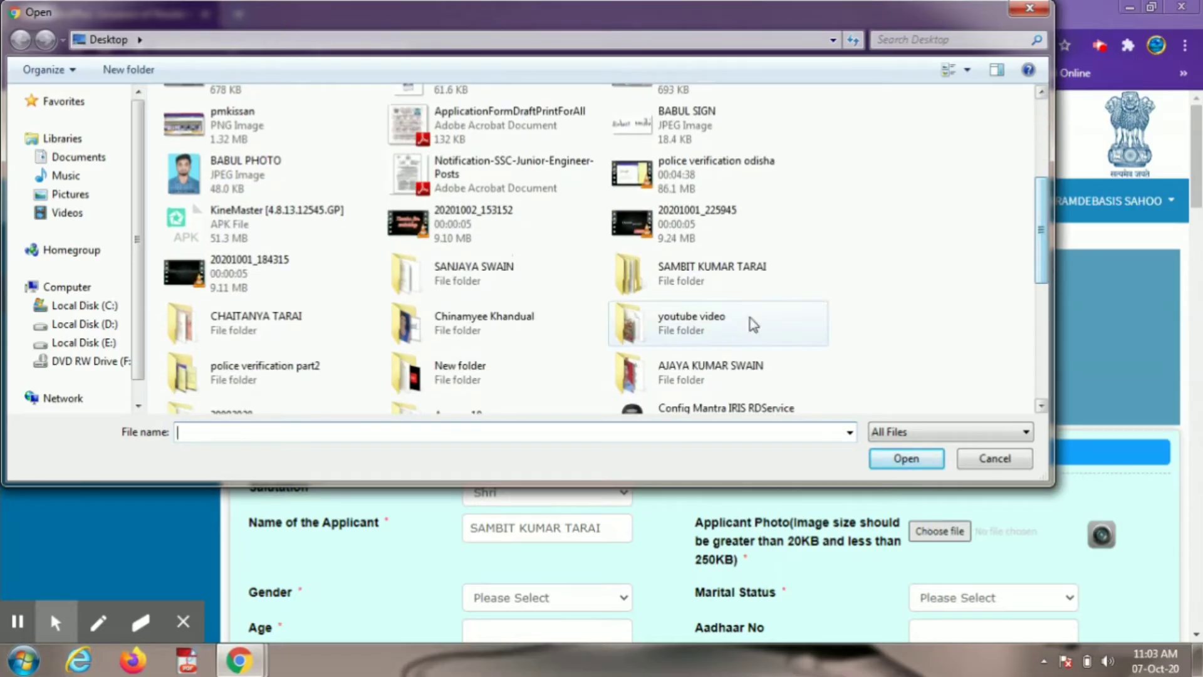
pyautogui.doubleClick(698, 288)
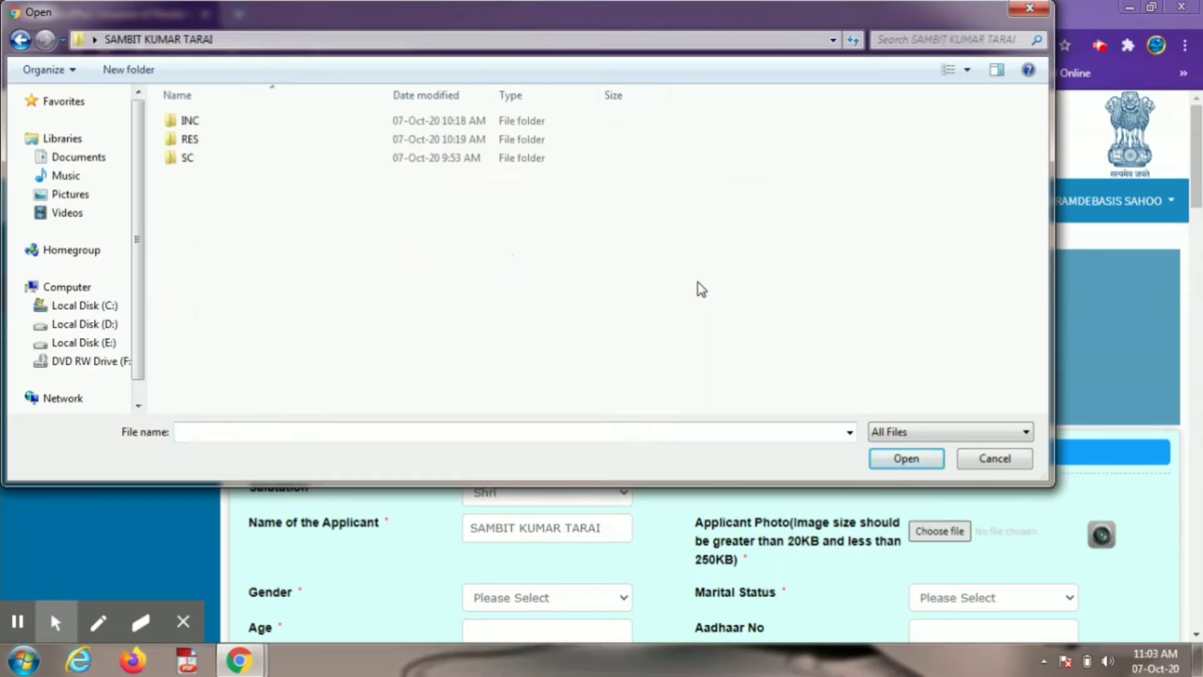
pyautogui.click(198, 144)
pyautogui.doubleClick(198, 143)
pyautogui.click(606, 181)
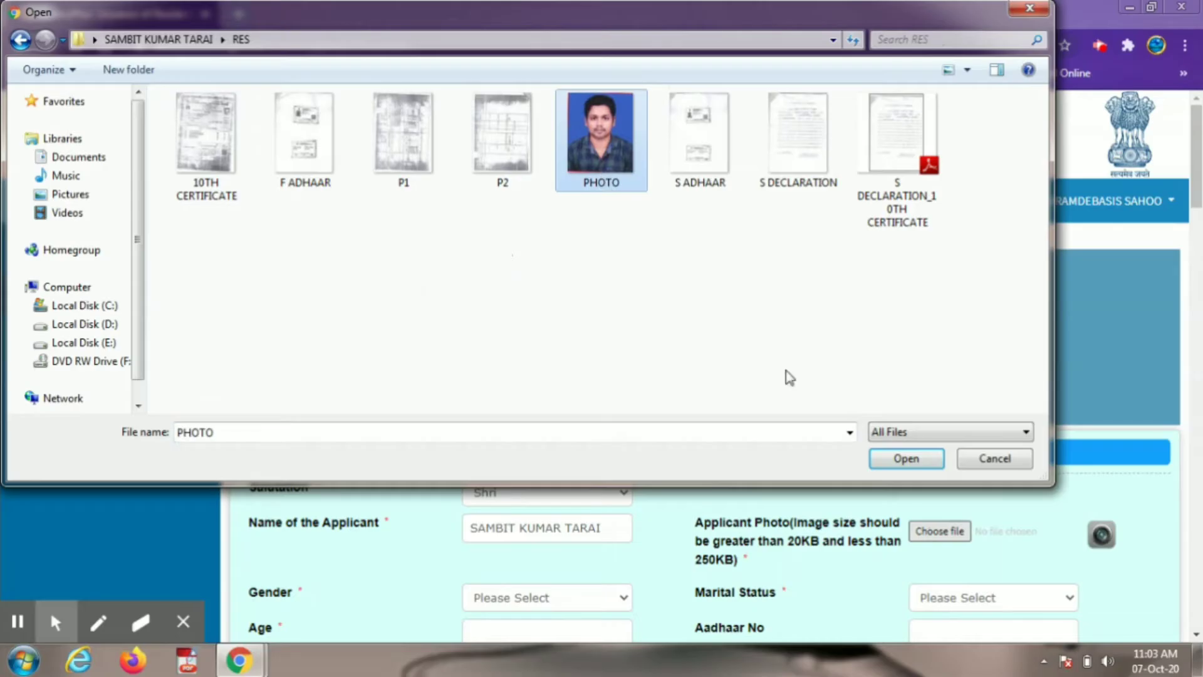
pyautogui.click(886, 461)
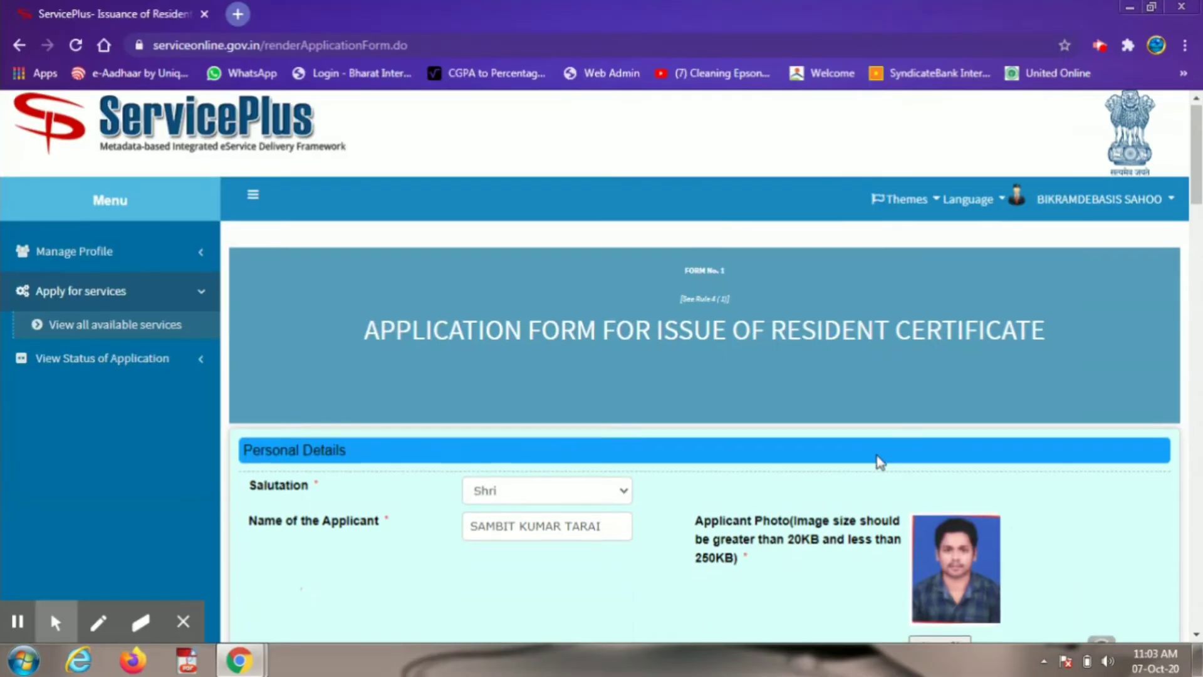
pyautogui.scroll(-3, 877, 462)
pyautogui.scroll(-1, 877, 462)
# Step: Set gender Male, marital status Unmarried and age 20
pyautogui.click(531, 428)
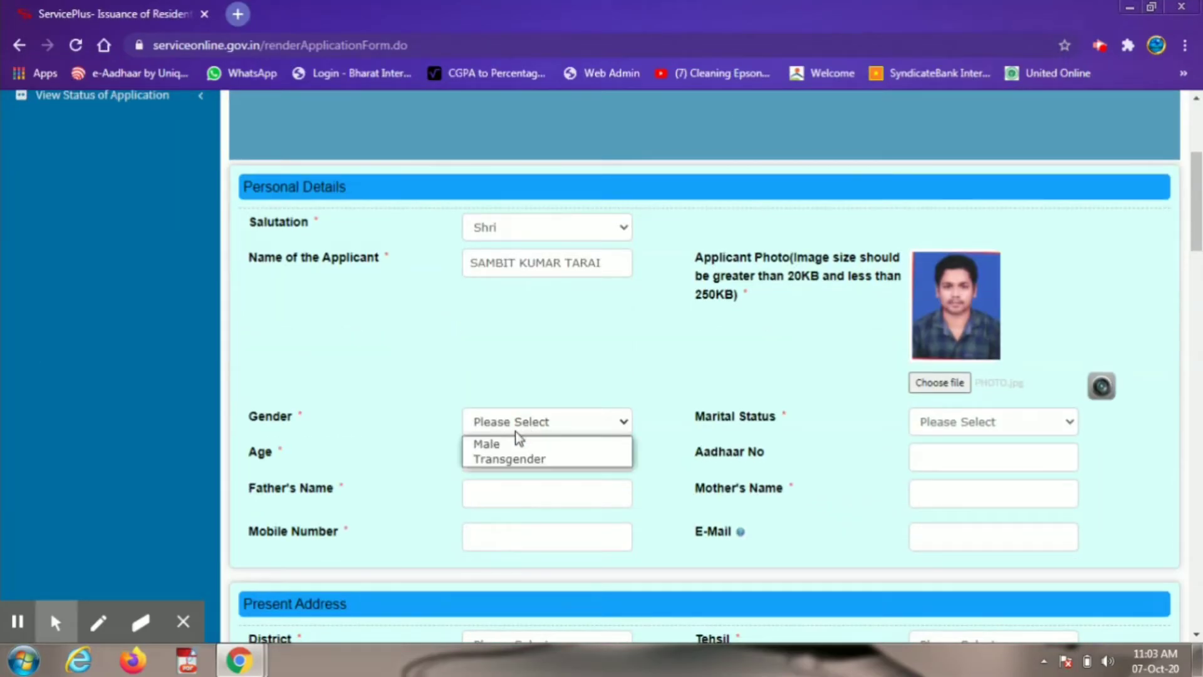
pyautogui.click(504, 447)
pyautogui.click(958, 423)
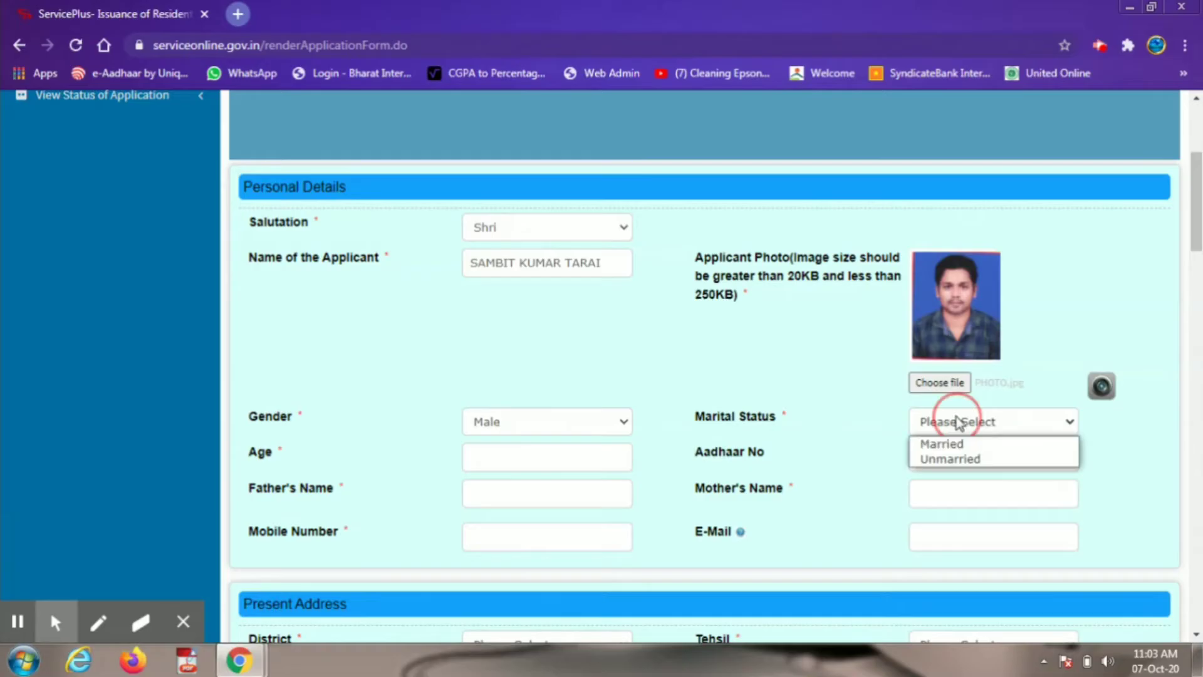
pyautogui.click(955, 460)
pyautogui.click(530, 457)
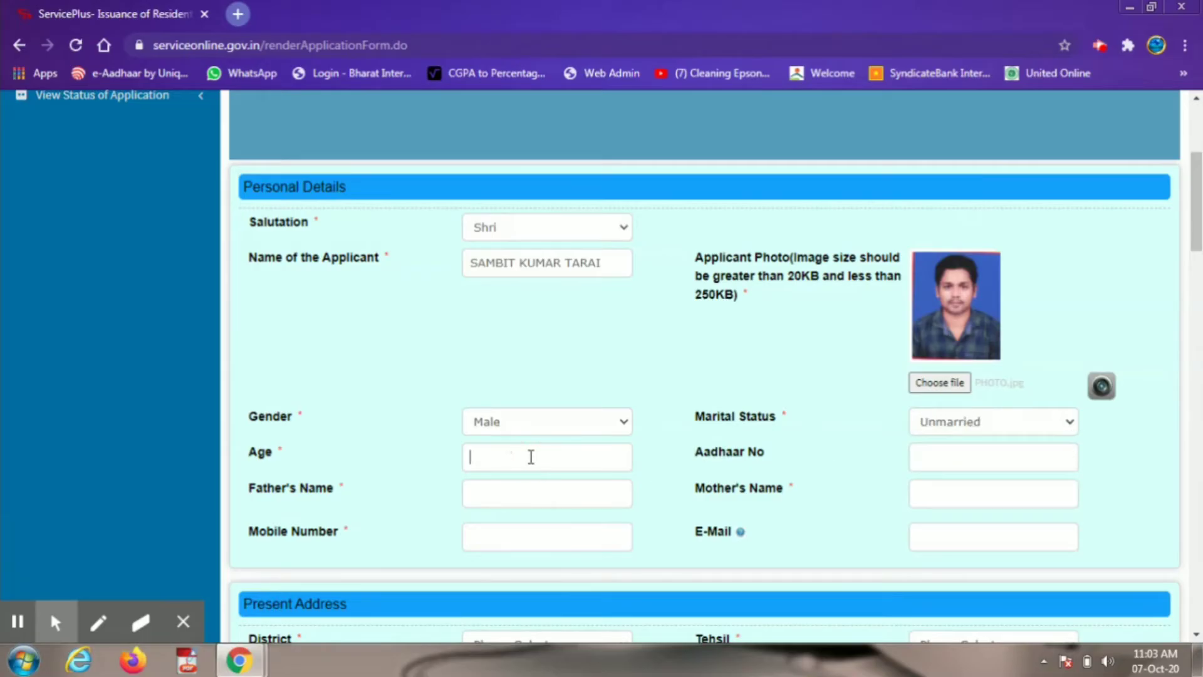
pyautogui.write('20')
# Step: Enter the father's and mother's names and the applicant's mobile number
pyautogui.press('Tab')
pyautogui.press('Tab')
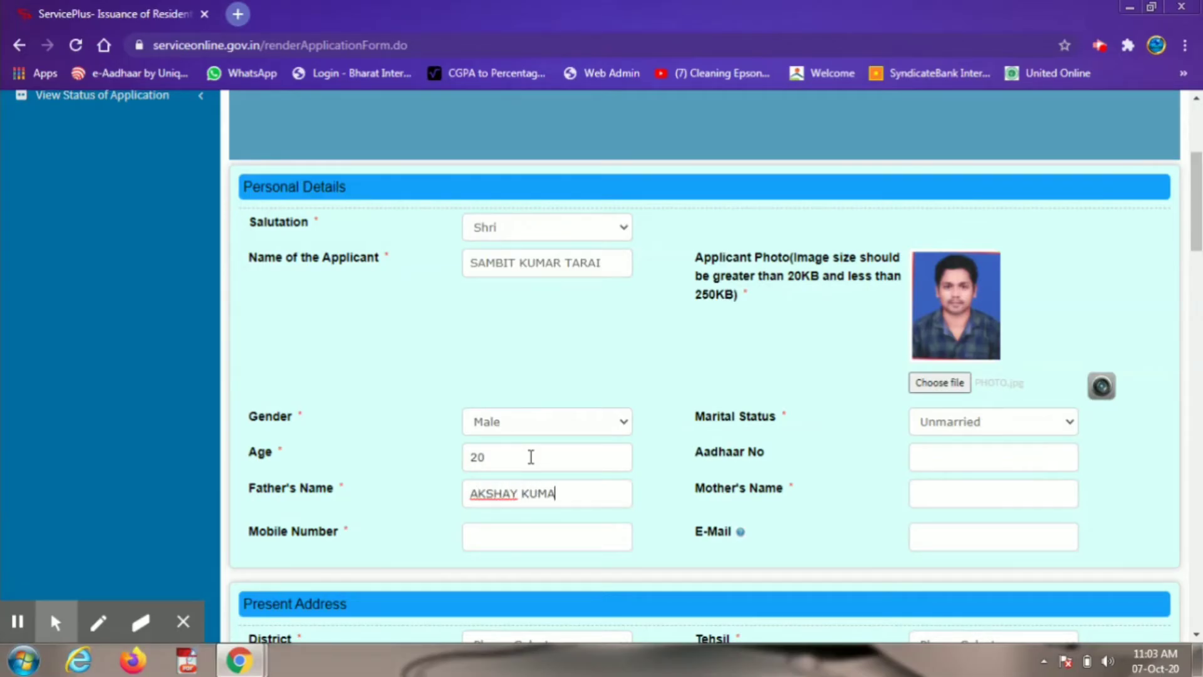
pyautogui.press('Tab')
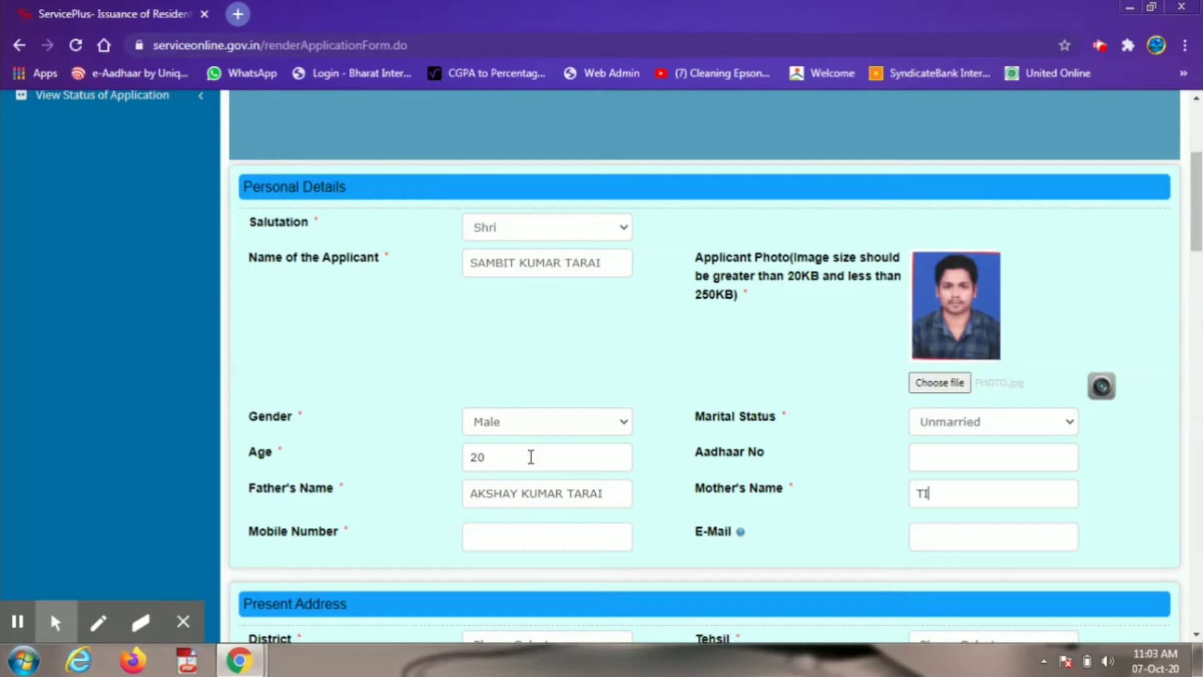
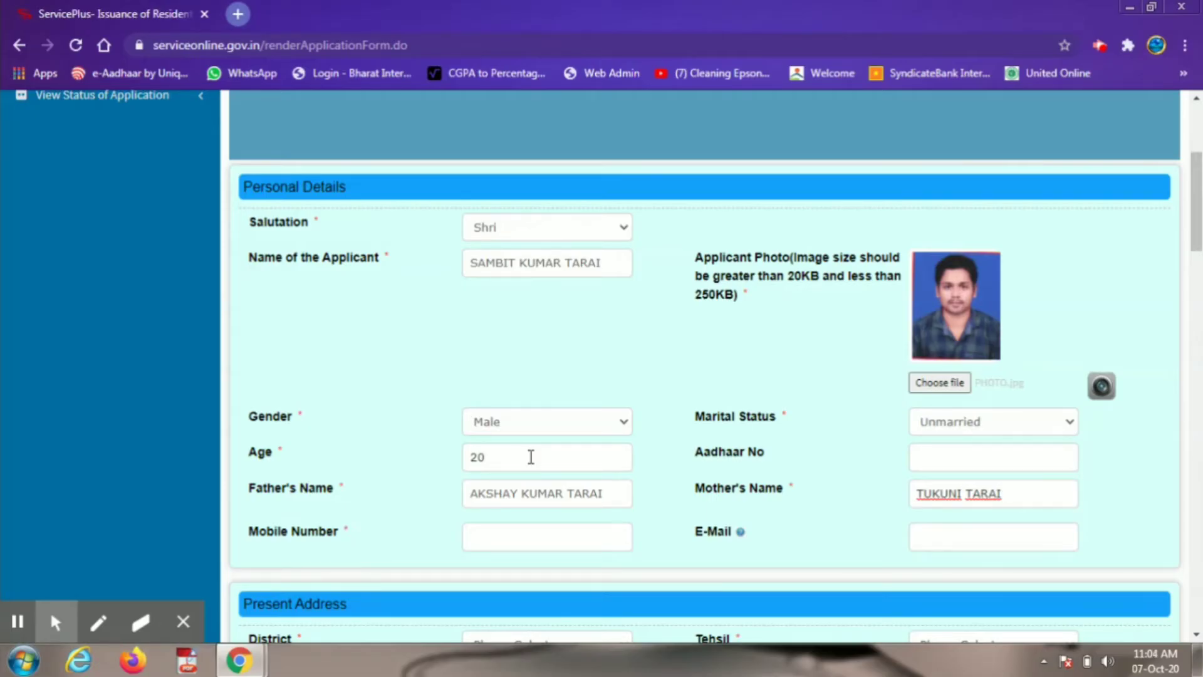
pyautogui.click(508, 549)
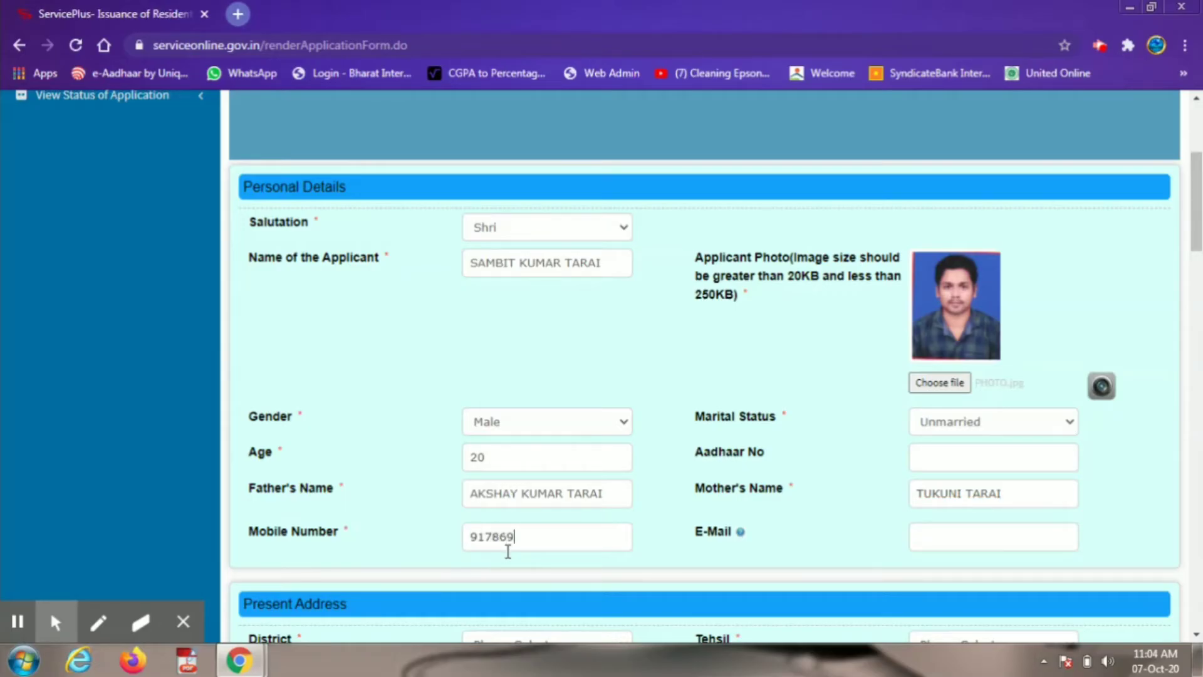
# Step: Choose district JAGATSINGHAPUR, tehsil Kujang, and the village and RI for the present address
pyautogui.scroll(-4, 507, 552)
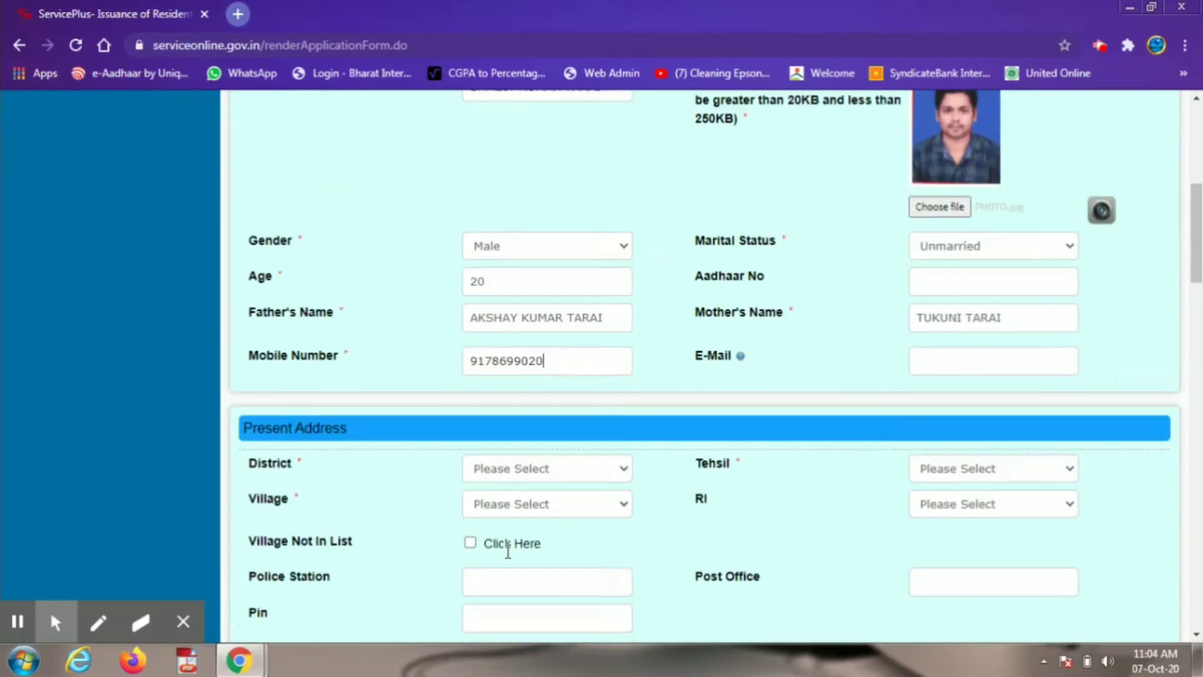
pyautogui.click(535, 379)
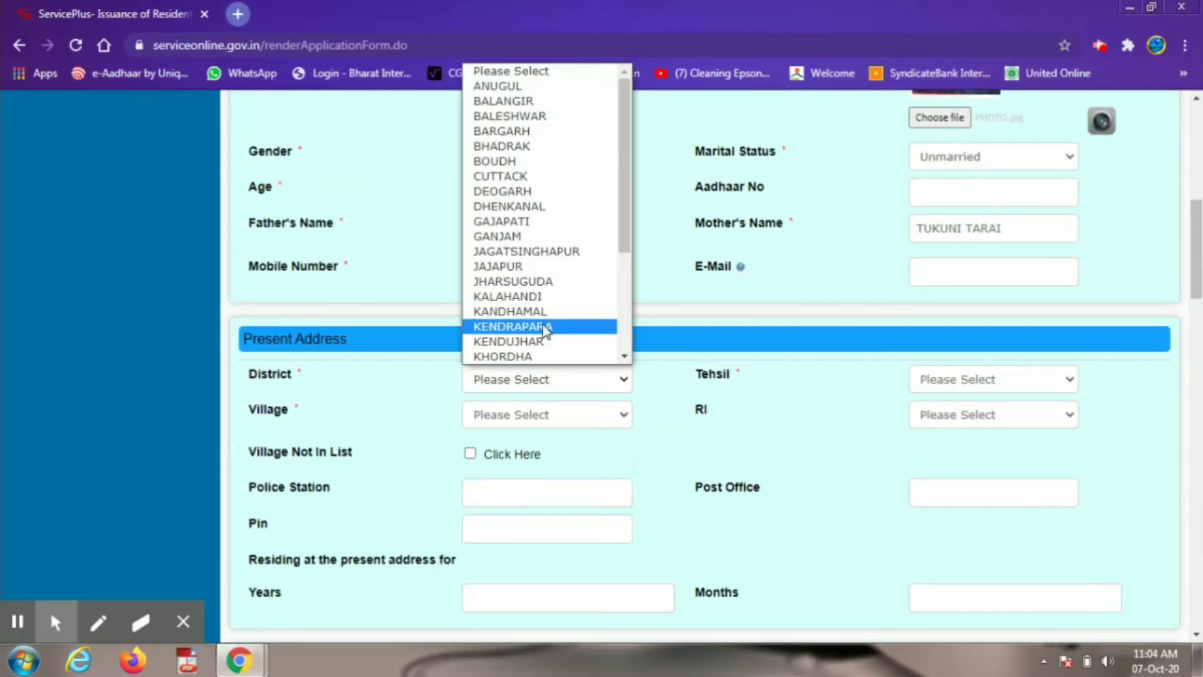
pyautogui.click(549, 254)
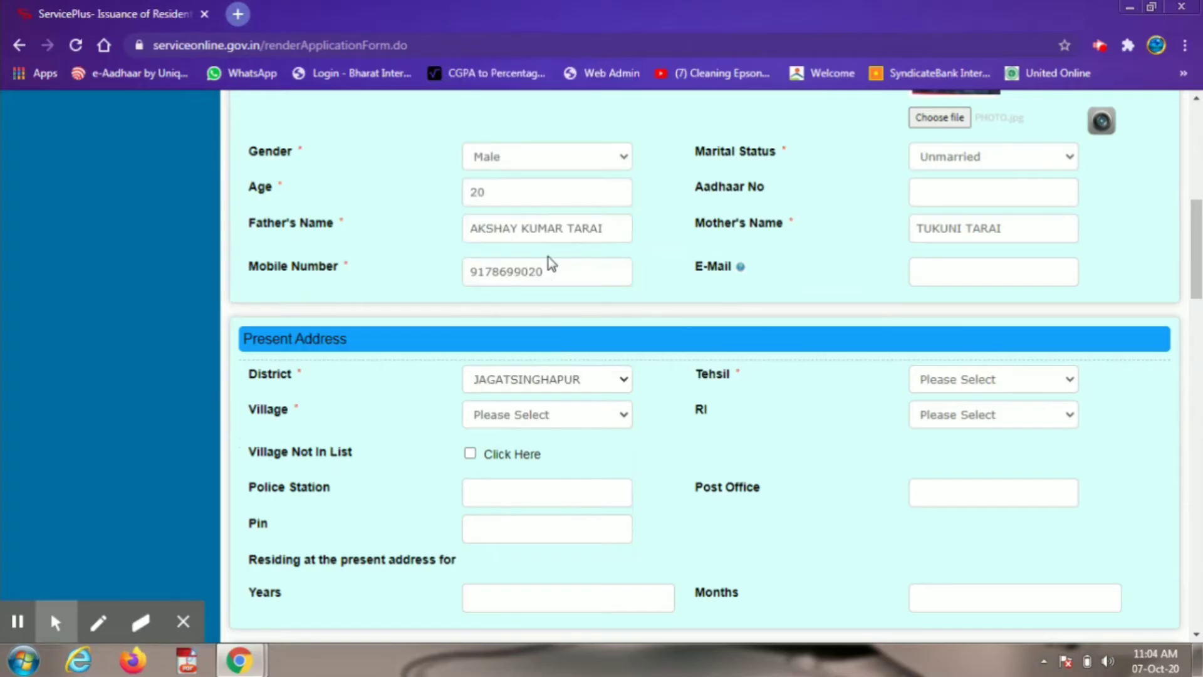
pyautogui.click(933, 384)
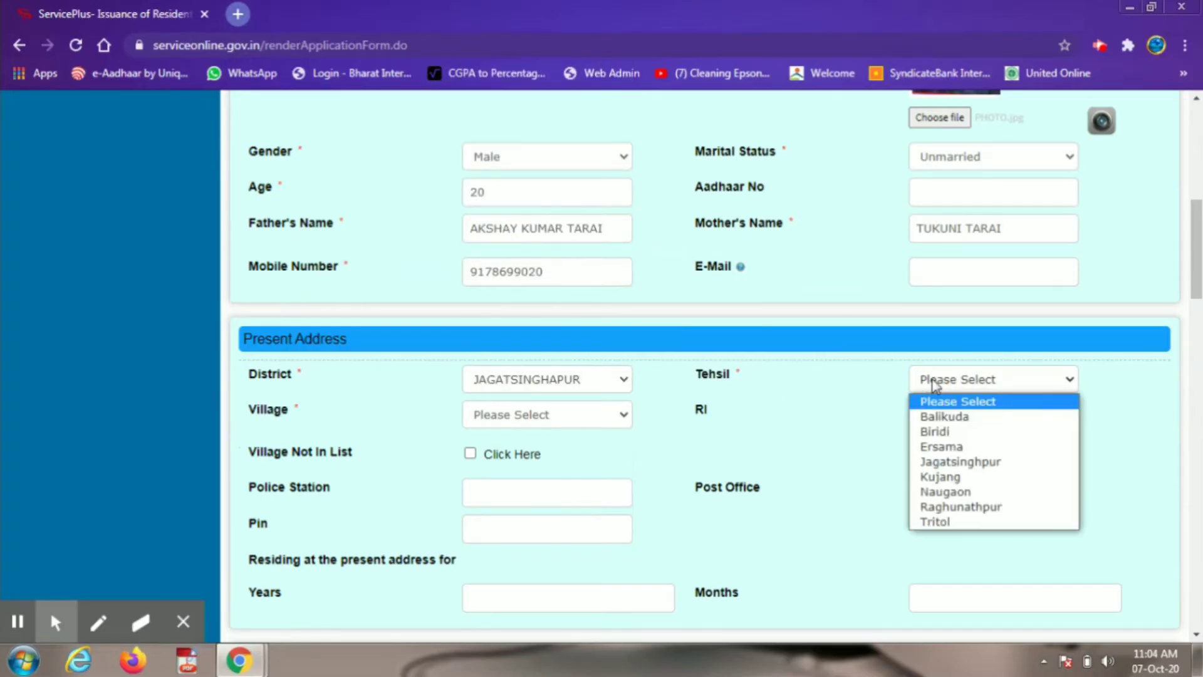
pyautogui.click(946, 478)
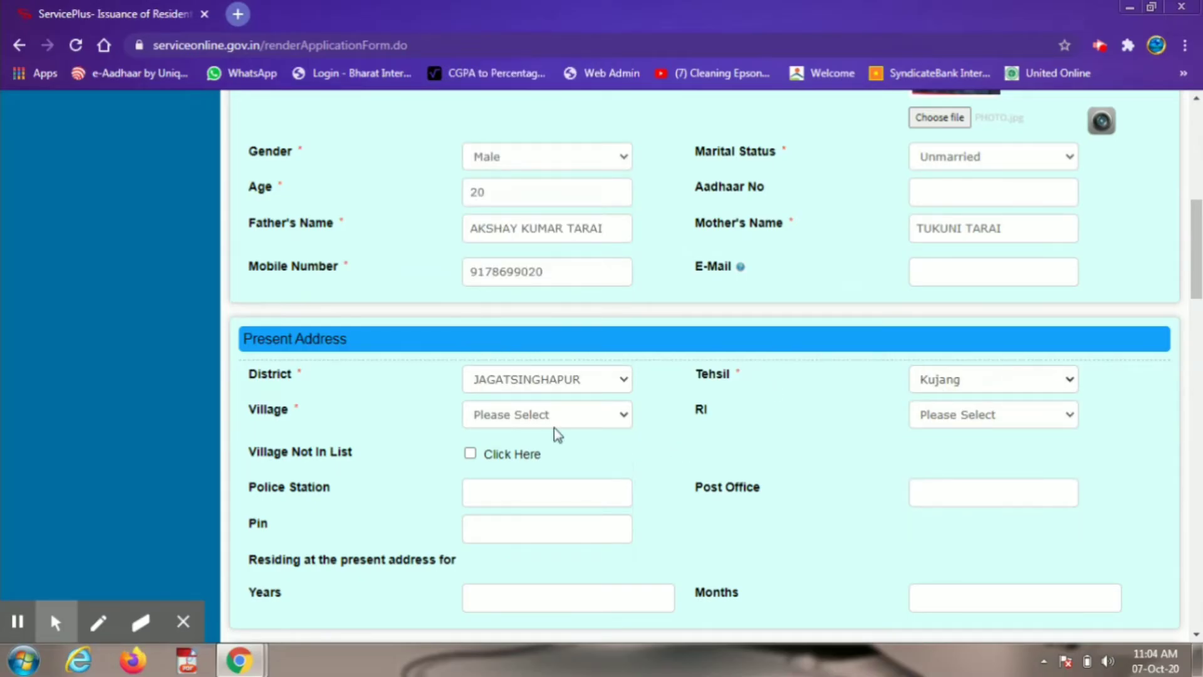
pyautogui.click(519, 416)
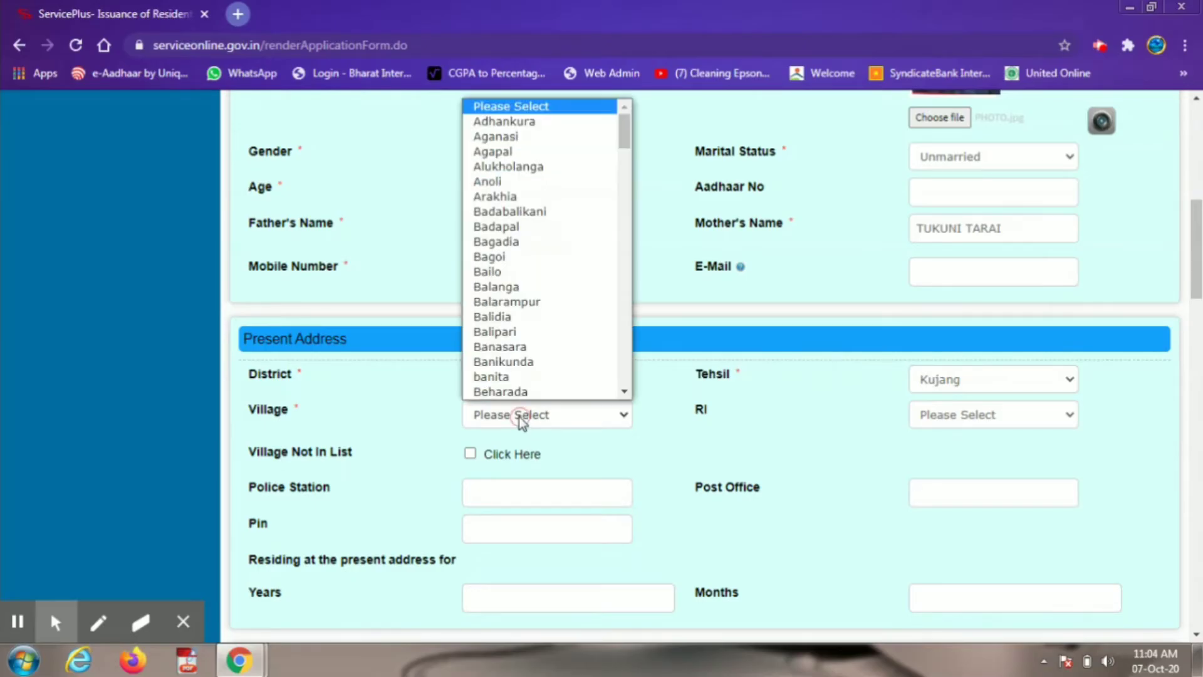
pyautogui.press('h')
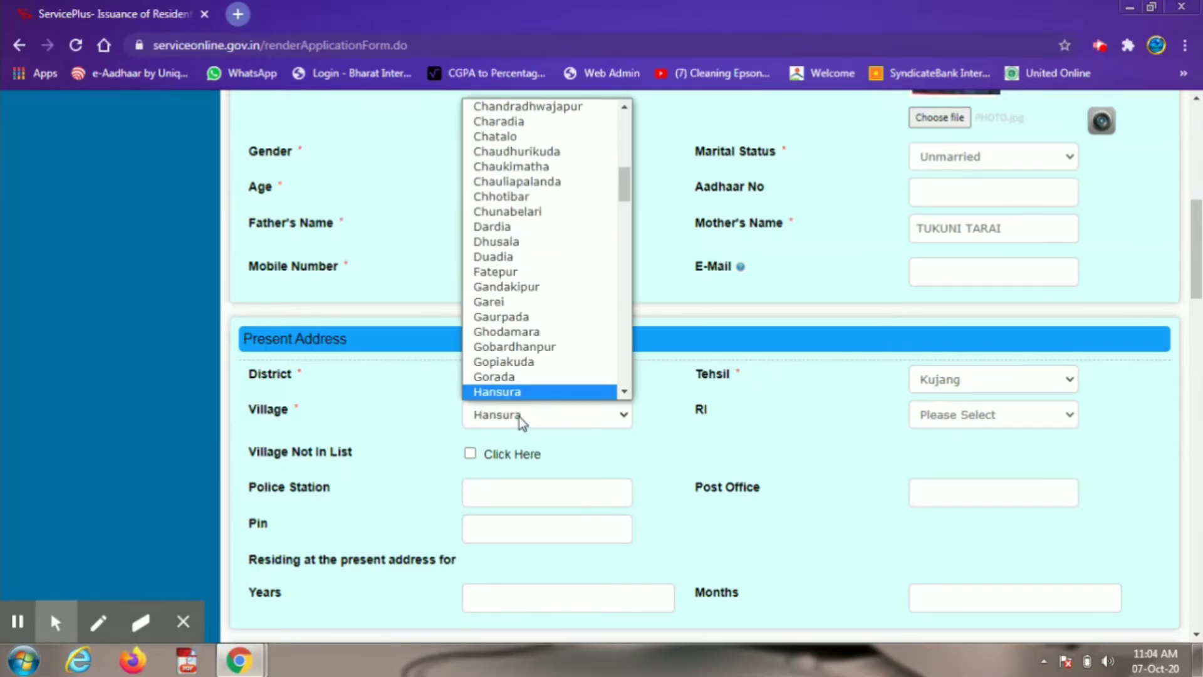
pyautogui.press('Down')
pyautogui.press('Return')
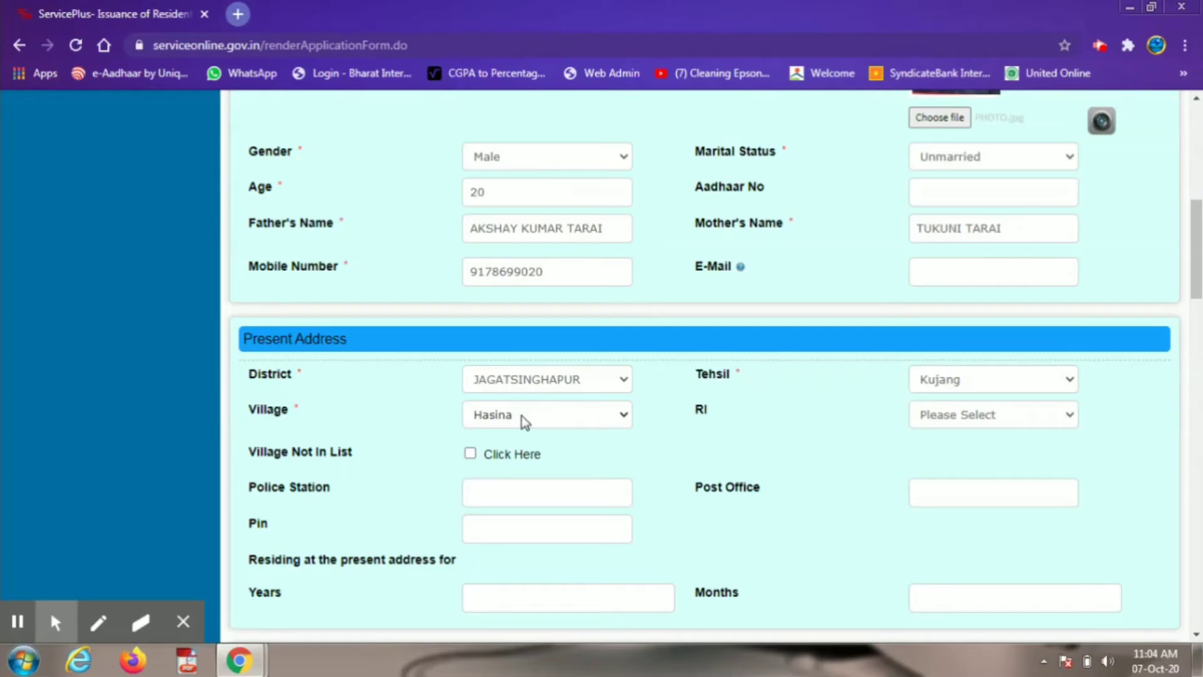
pyautogui.click(928, 416)
pyautogui.click(953, 450)
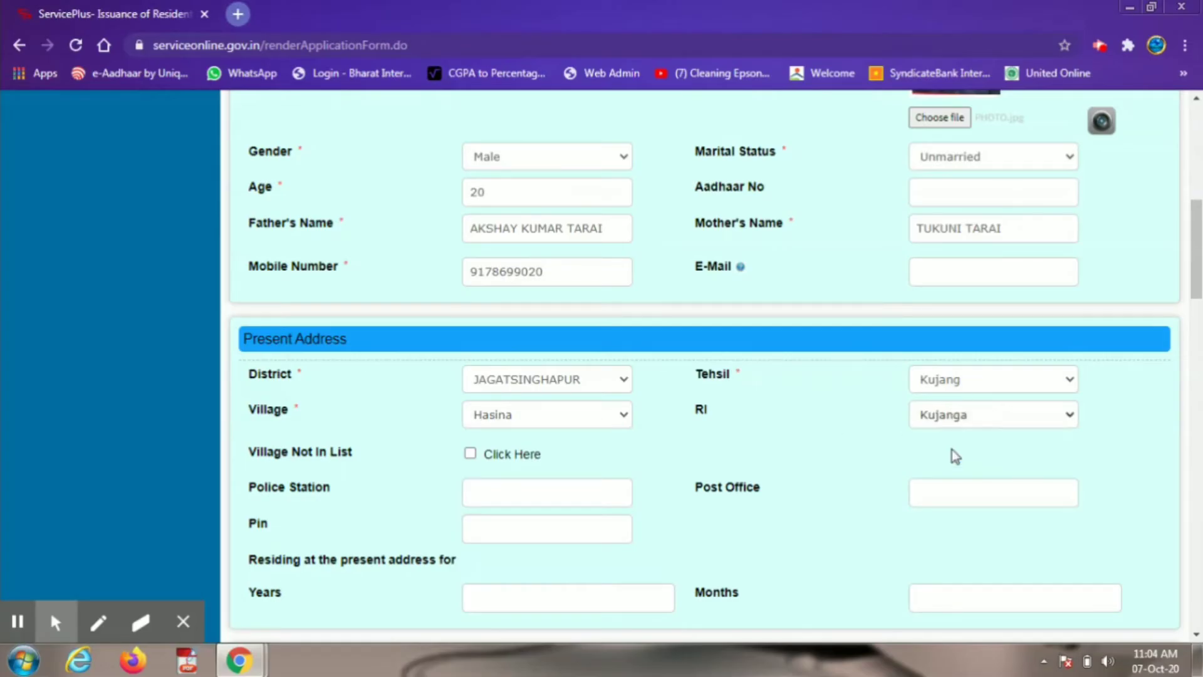
# Step: Enter the police station, post office, pin code, and residence of 20 years 0 months
pyautogui.click(595, 495)
pyautogui.write('KUJANG')
pyautogui.press('Tab')
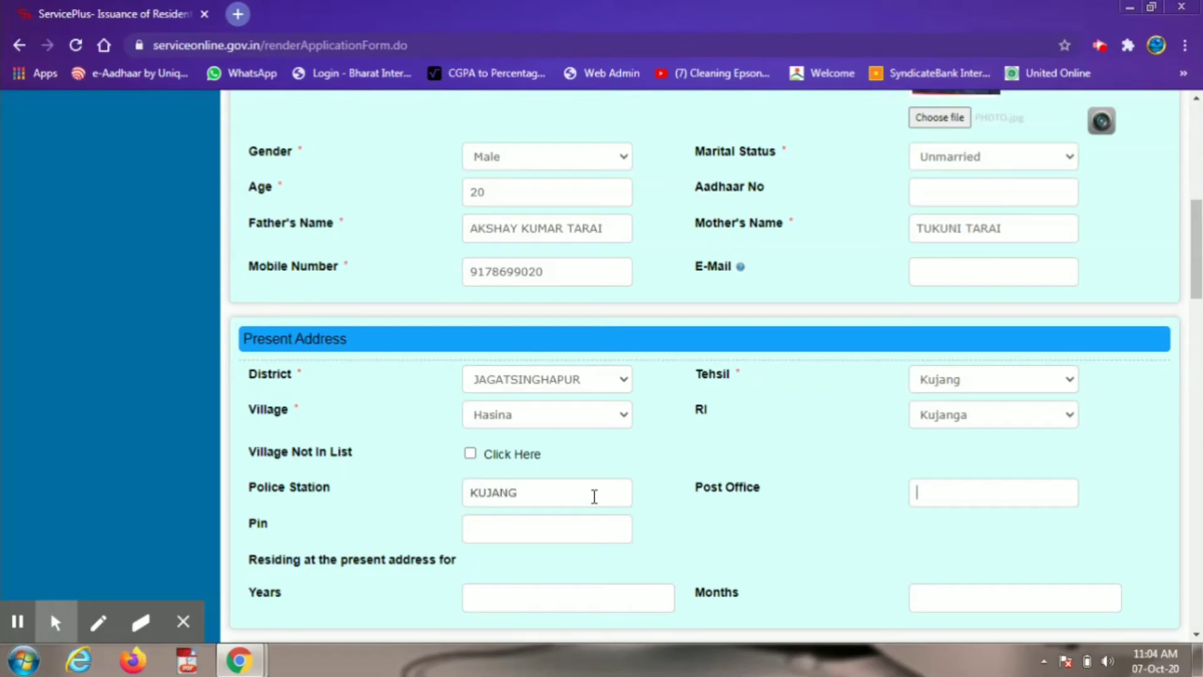
pyautogui.write('MANGARA')
pyautogui.write('JPUR')
pyautogui.press('Tab')
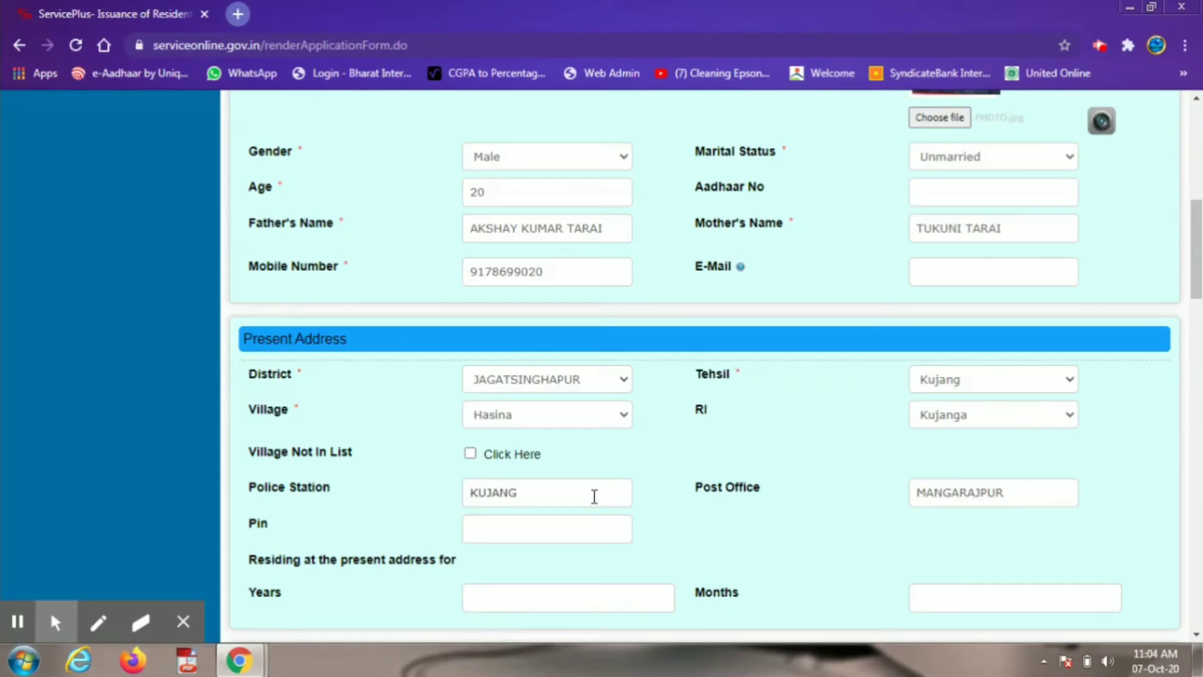
pyautogui.write('754141')
pyautogui.press('Tab')
pyautogui.write('20')
pyautogui.press('Tab')
pyautogui.write('0')
pyautogui.scroll(-3, 595, 496)
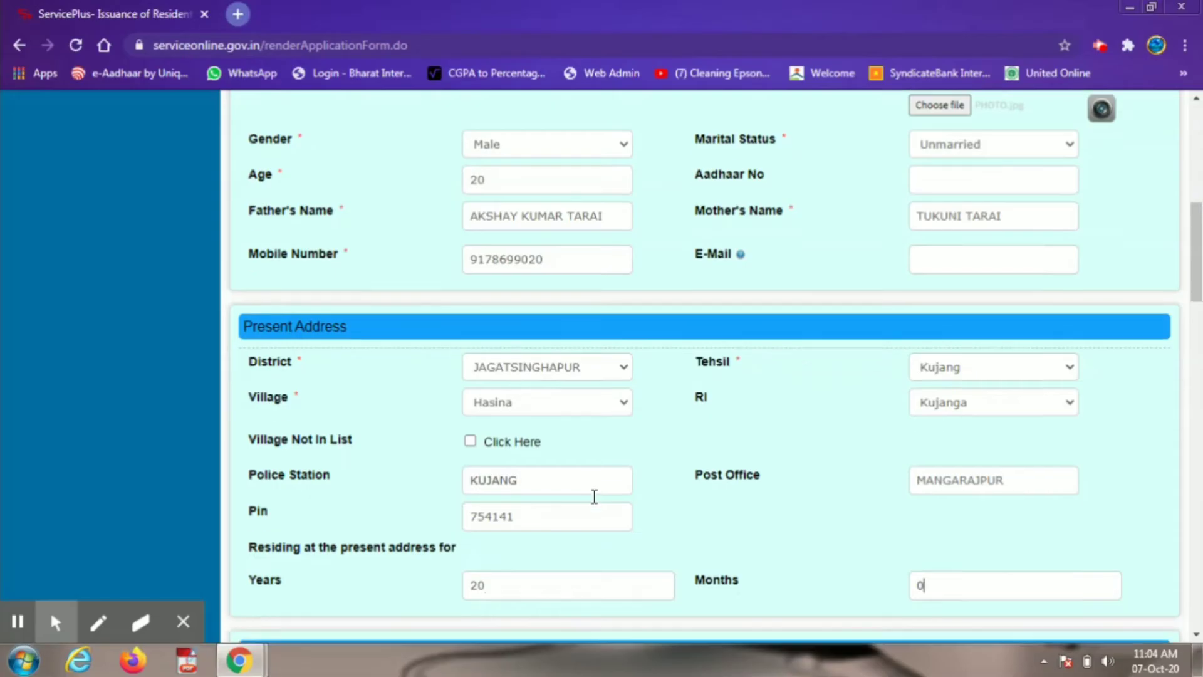
pyautogui.scroll(-3, 595, 497)
# Step: Make the permanent address same as present and give STUDY as the purpose
pyautogui.click(554, 388)
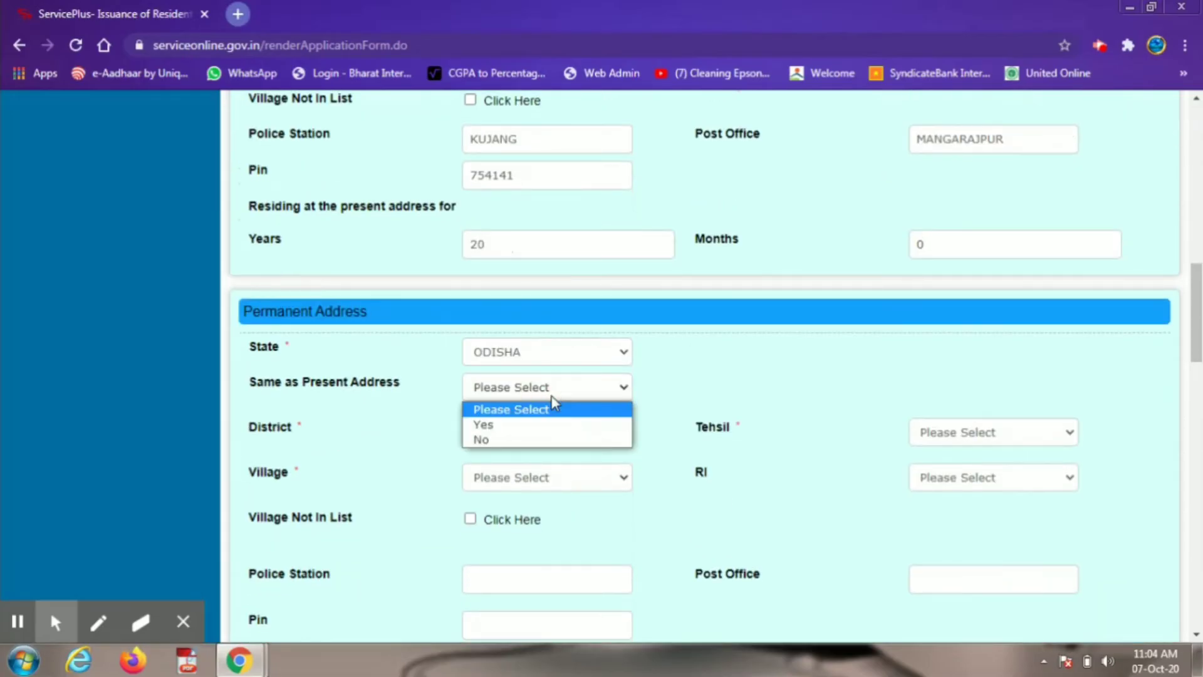
pyautogui.click(518, 426)
pyautogui.scroll(-4, 517, 421)
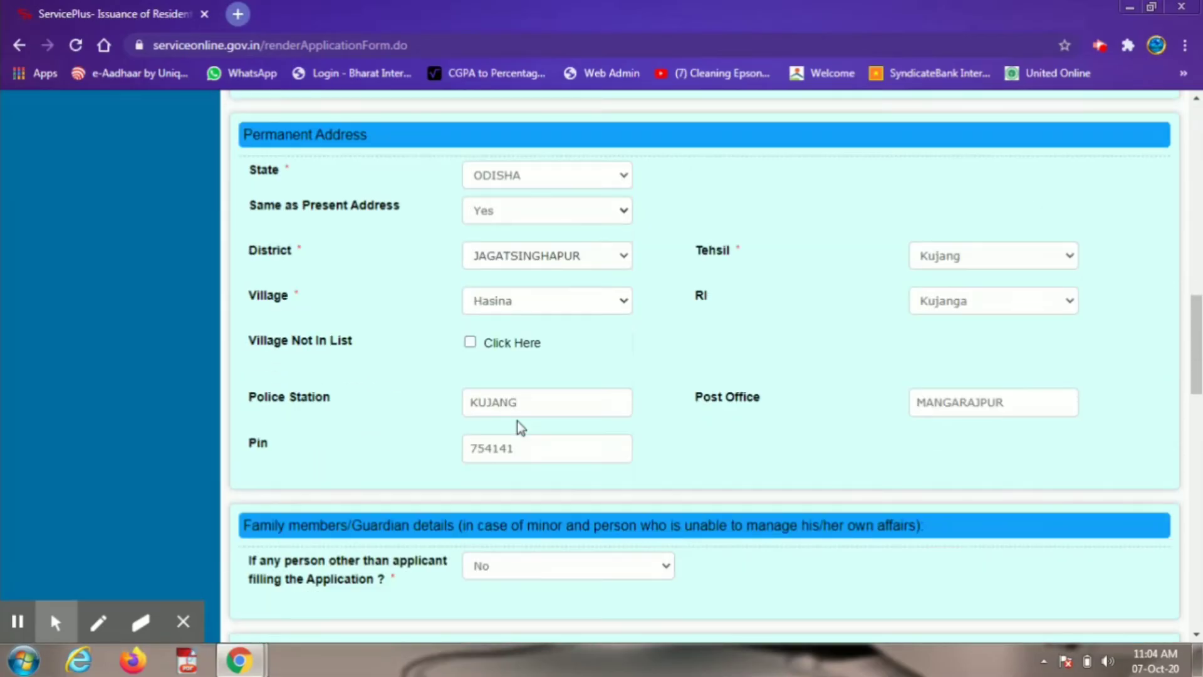
pyautogui.scroll(-3, 517, 419)
pyautogui.click(518, 424)
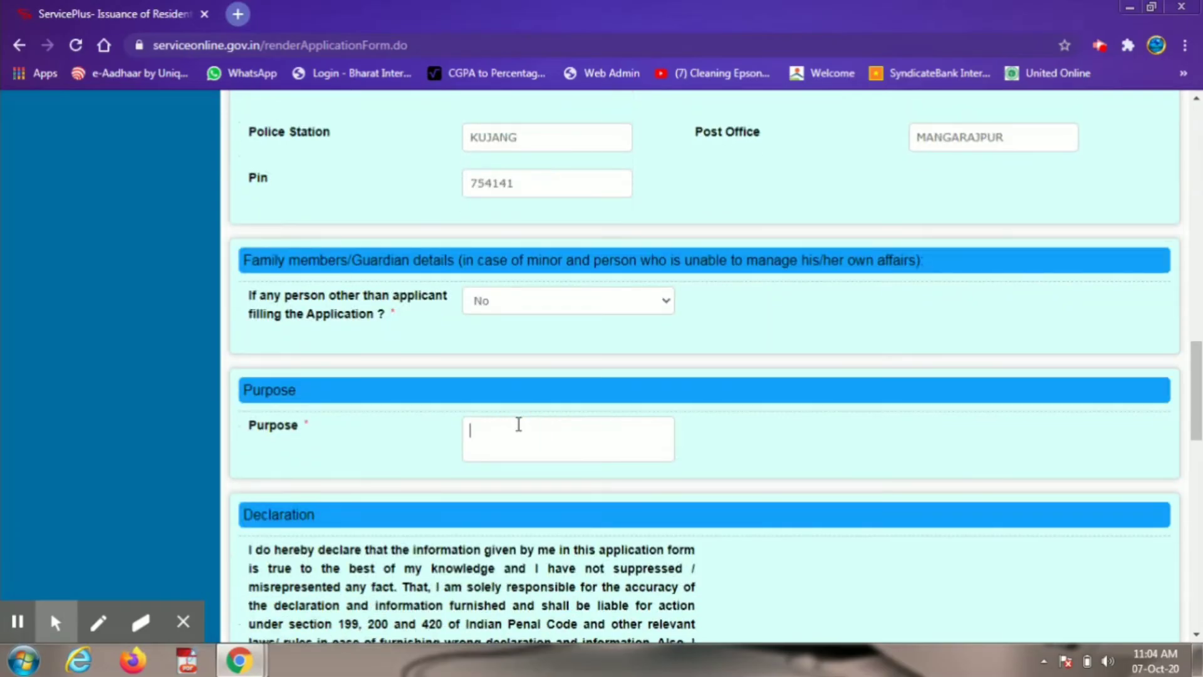
pyautogui.write('STUDY')
# Step: Enter the place of declaration and tick the I Agree declaration
pyautogui.scroll(-4, 806, 474)
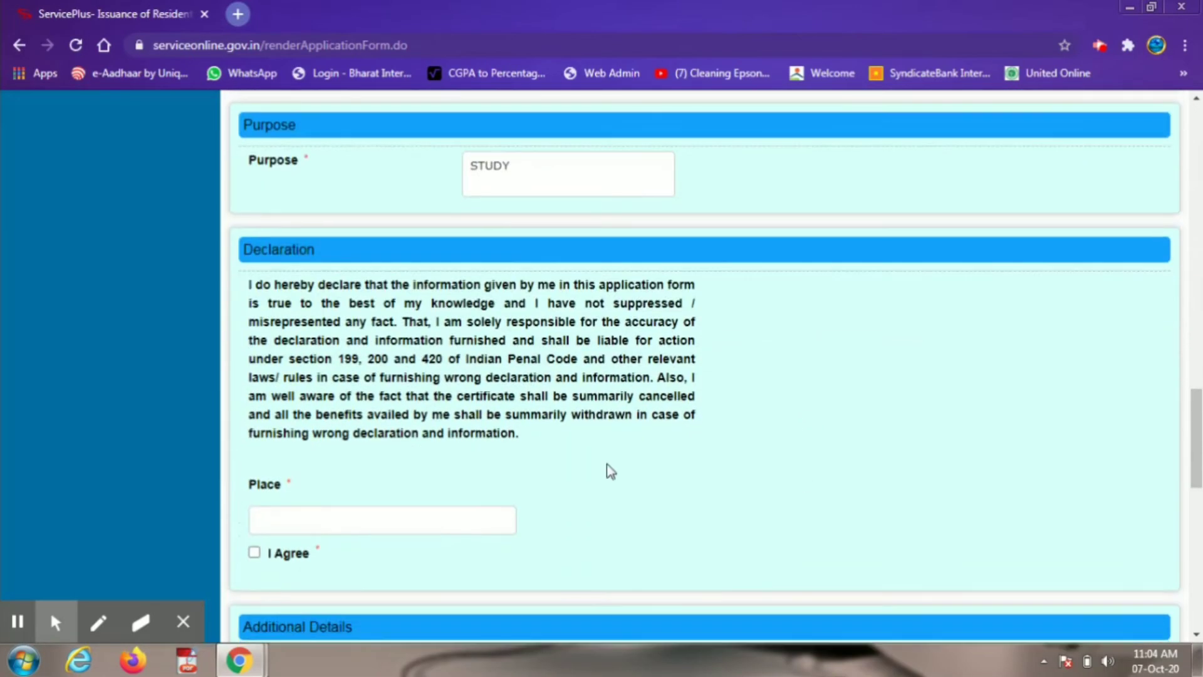
pyautogui.click(291, 515)
pyautogui.write('HASINA')
pyautogui.click(255, 553)
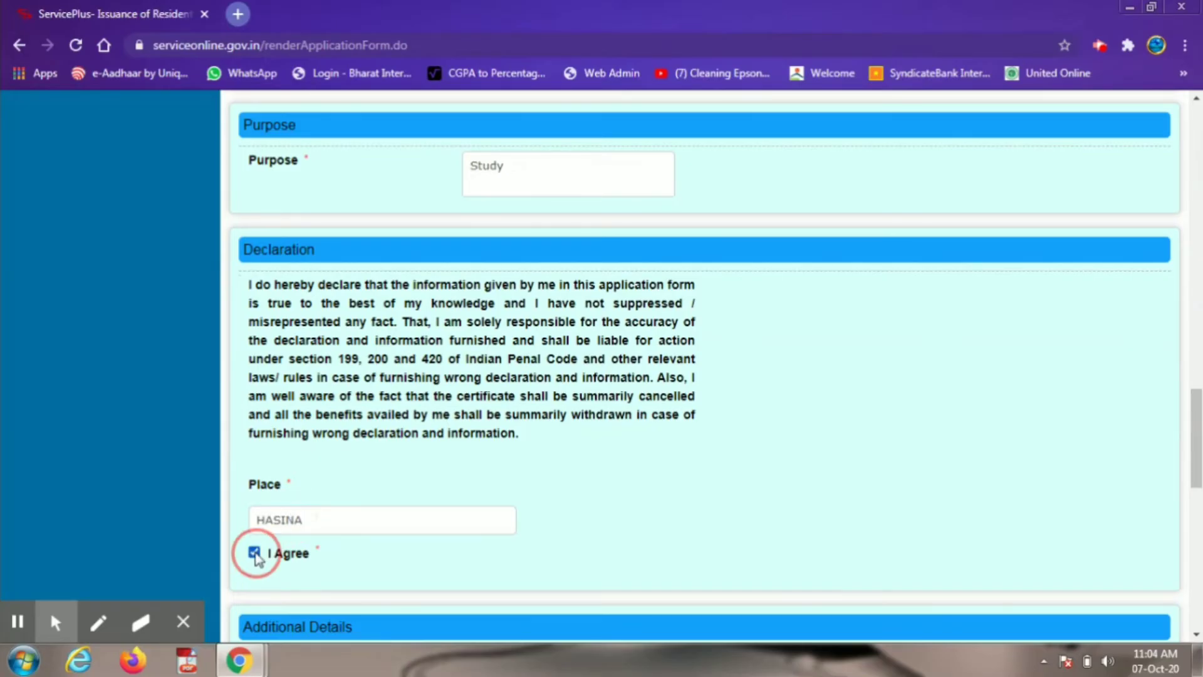
pyautogui.scroll(-4, 446, 501)
pyautogui.click(352, 426)
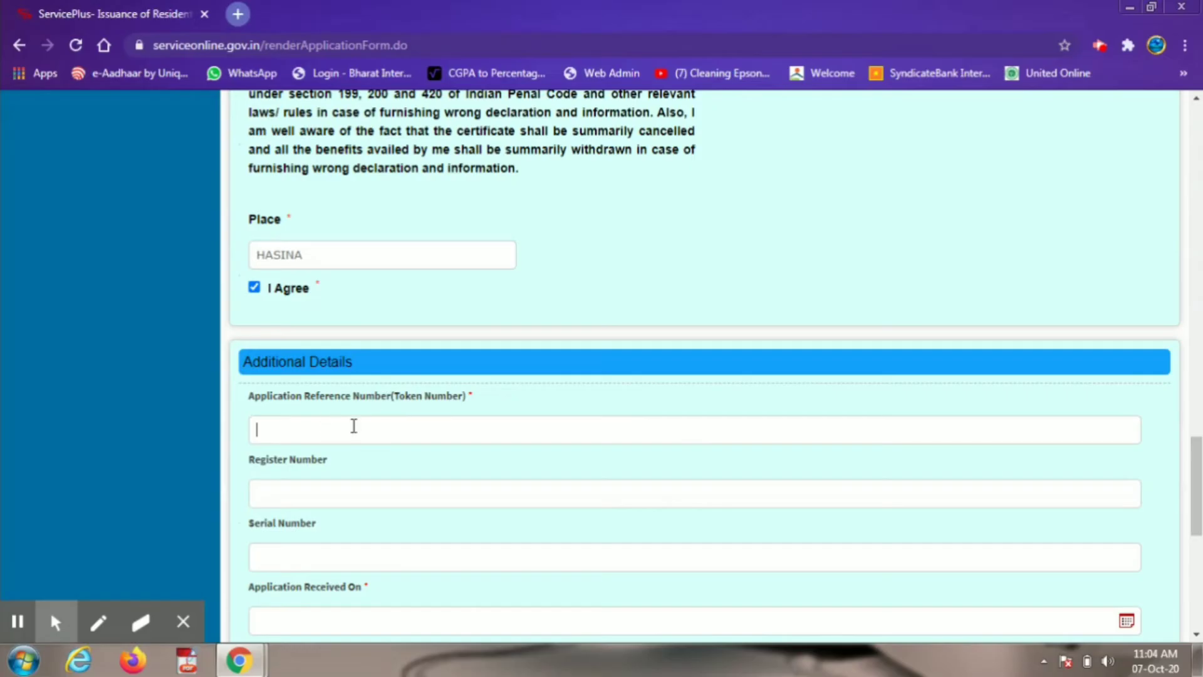
# Step: Fill reference, register and serial numbers with 1 and received date 07/10/2020
pyautogui.write('1')
pyautogui.press('Tab')
pyautogui.write('1')
pyautogui.press('Tab')
pyautogui.write('1')
pyautogui.press('Tab')
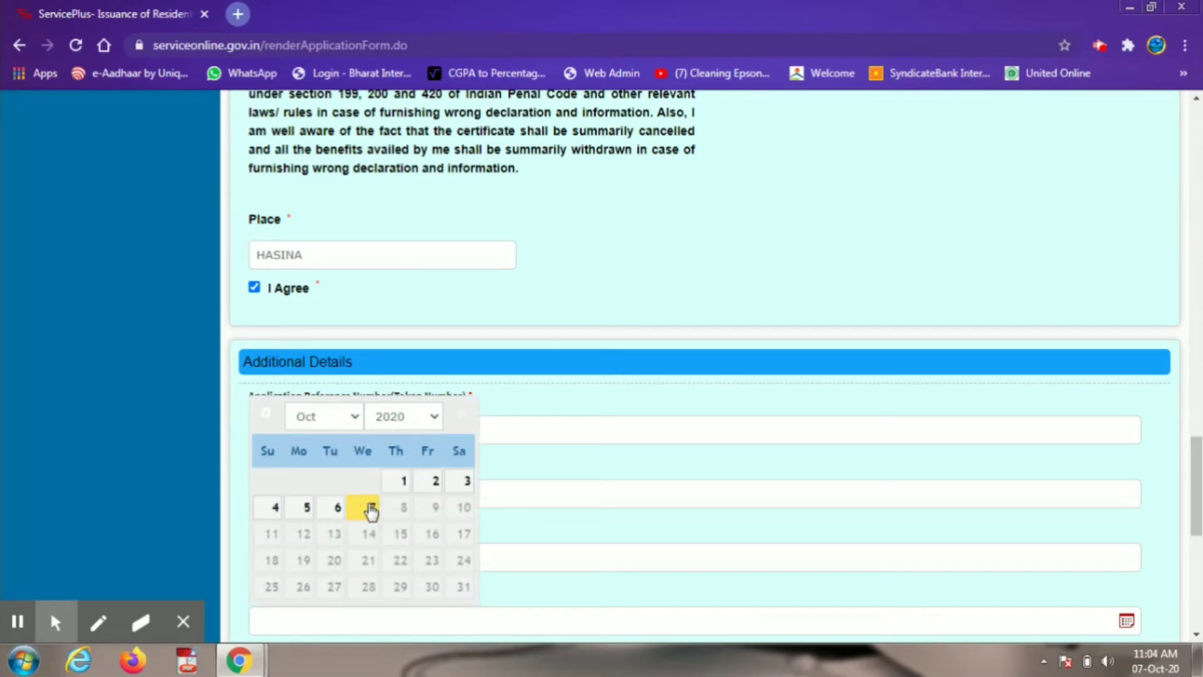
pyautogui.click(369, 506)
pyautogui.scroll(-1, 636, 445)
pyautogui.scroll(-5, 636, 444)
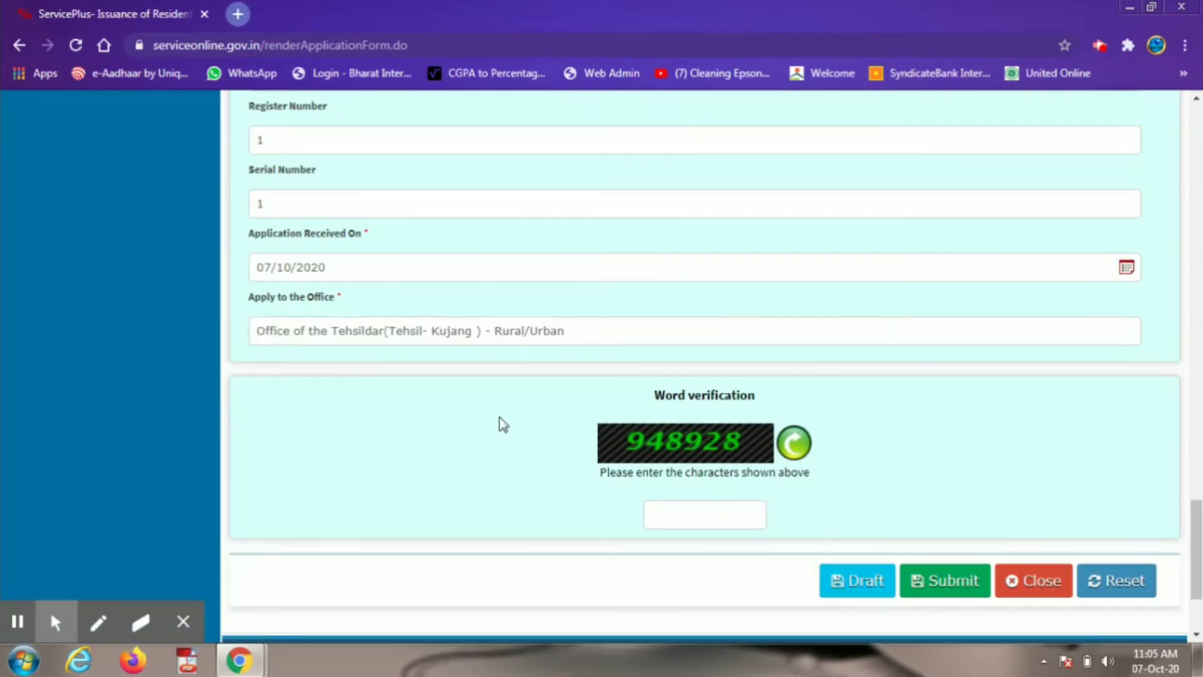
# Step: Enter the word verification code and submit the application form
pyautogui.click(685, 510)
pyautogui.write('948')
pyautogui.write('928')
pyautogui.click(940, 580)
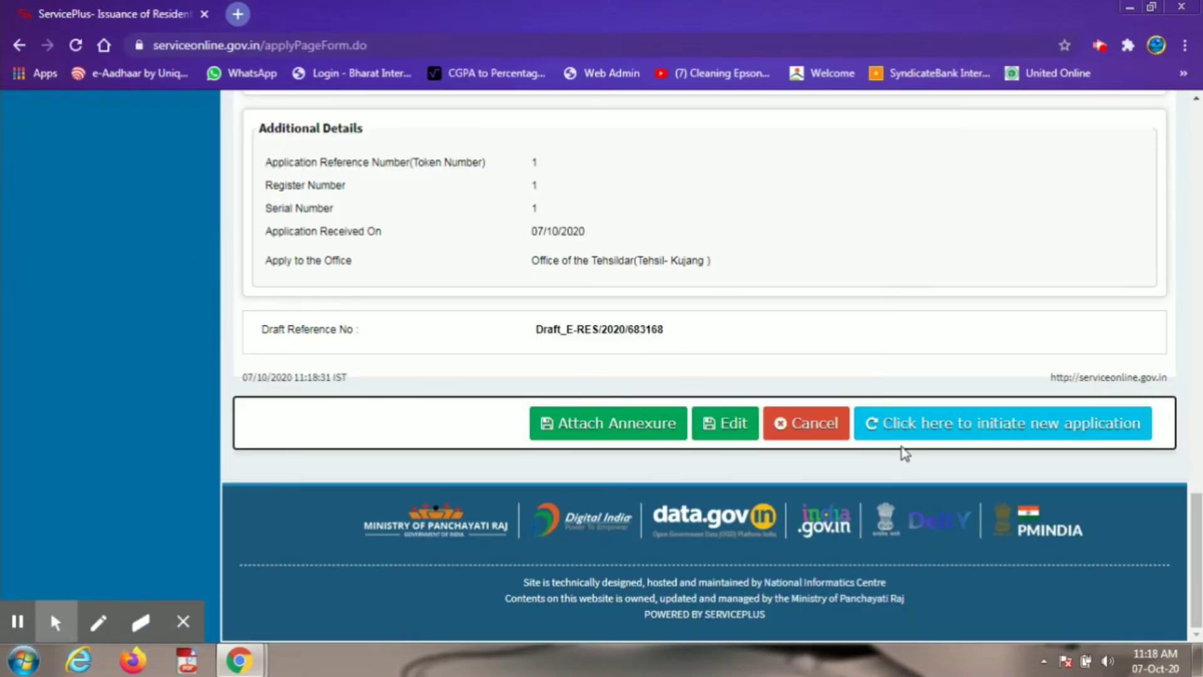
# Step: Attach S DECLARATION_10TH CERTIFICATE.pdf as the COPY OF ROR enclosure document
pyautogui.click(638, 433)
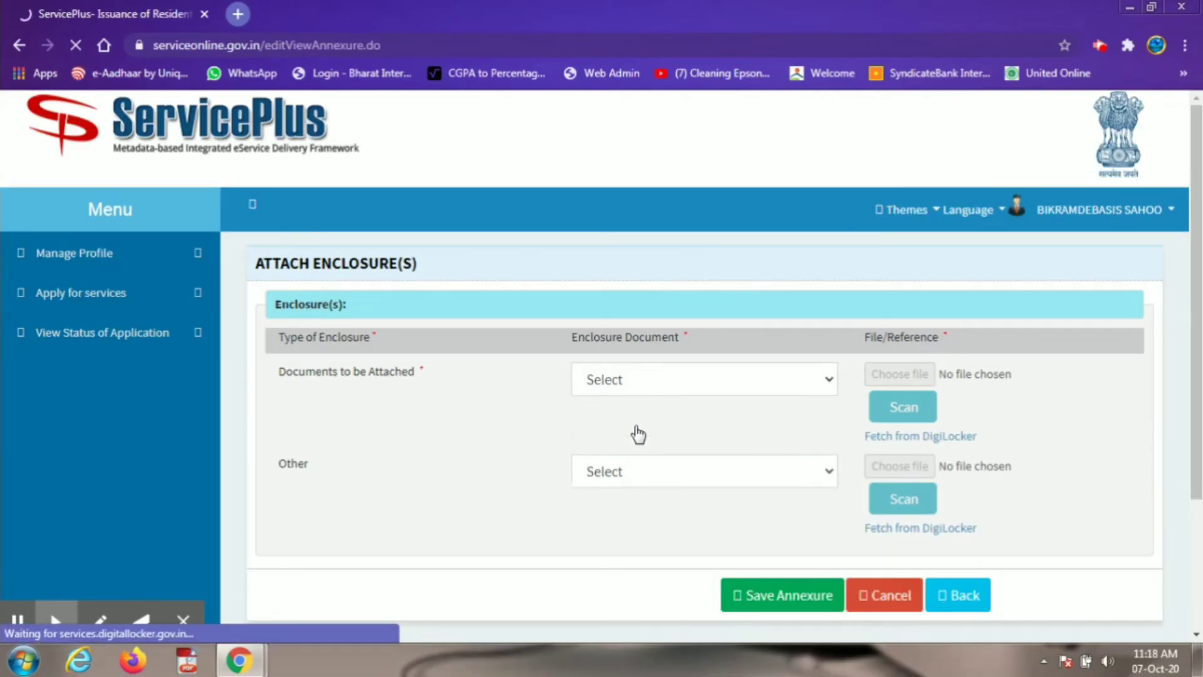
pyautogui.click(657, 390)
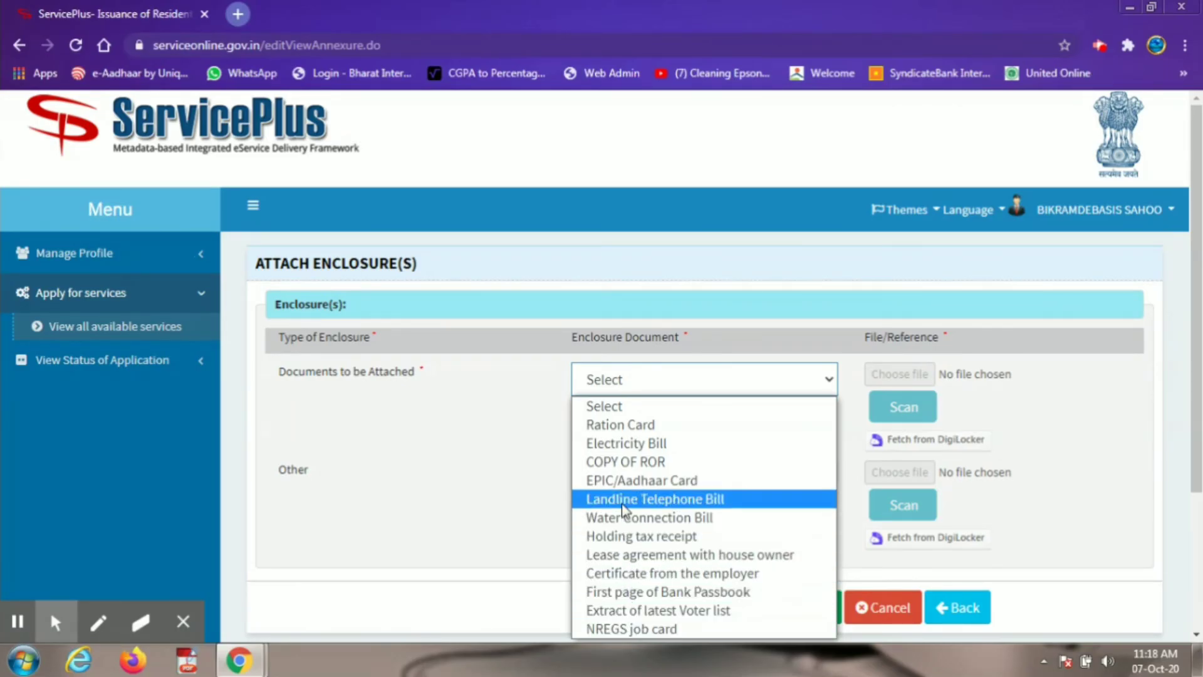
pyautogui.press('Escape')
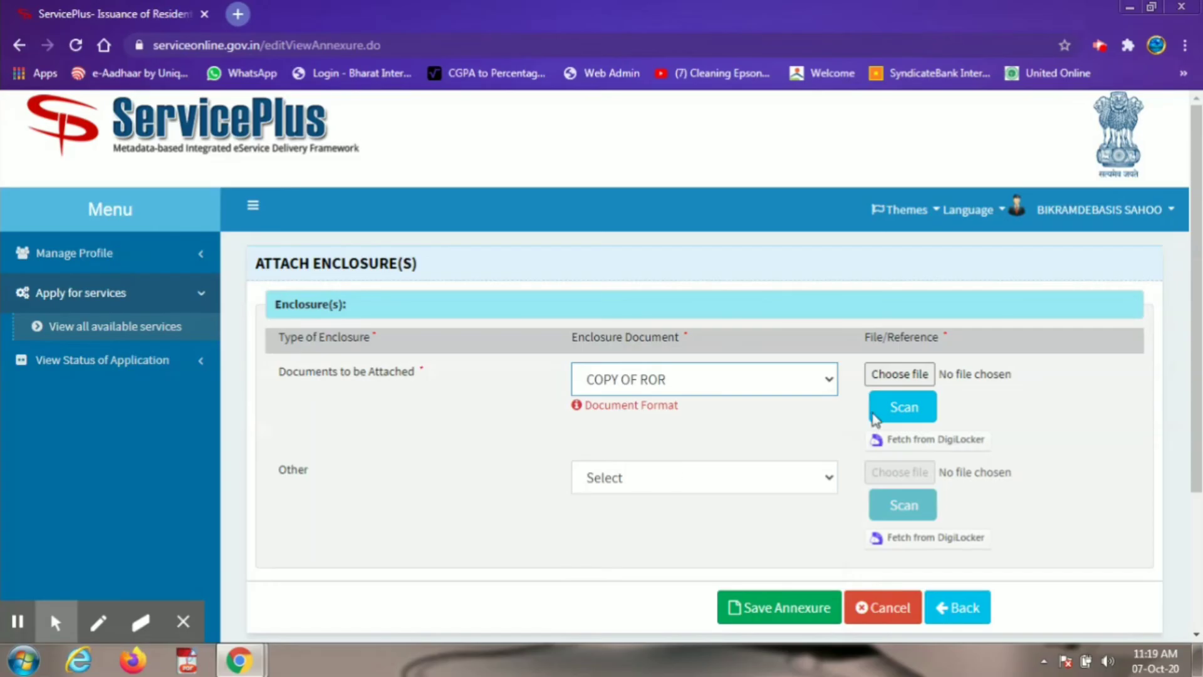
pyautogui.click(880, 377)
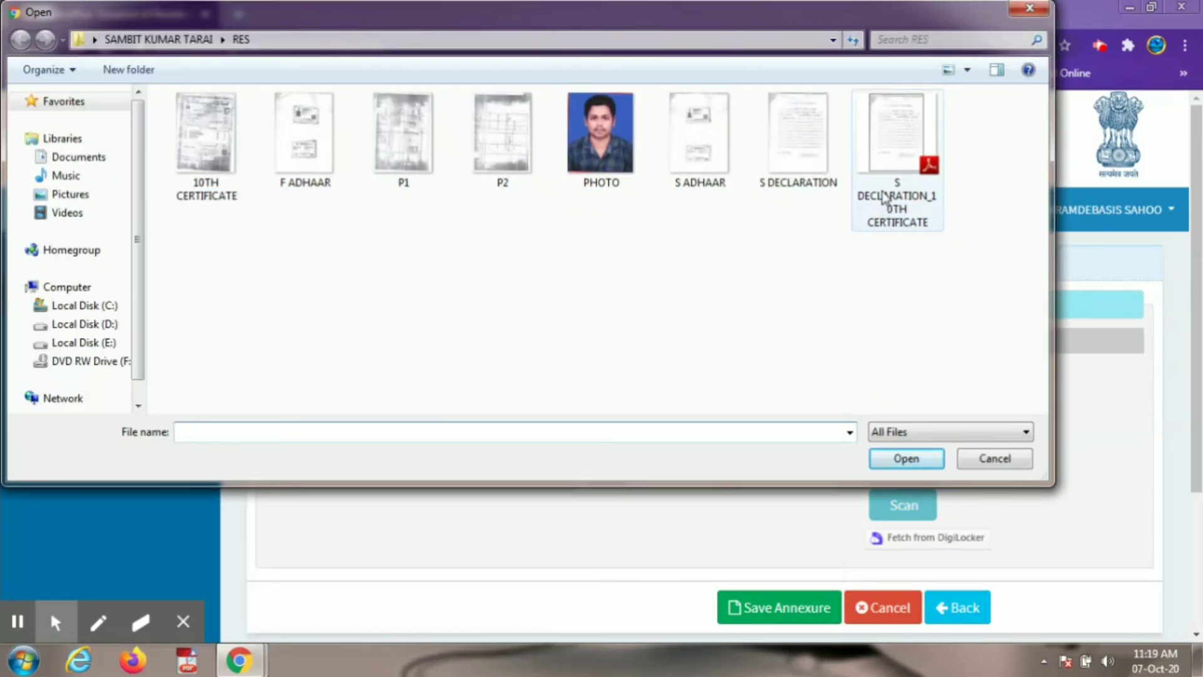
pyautogui.click(889, 201)
pyautogui.click(907, 459)
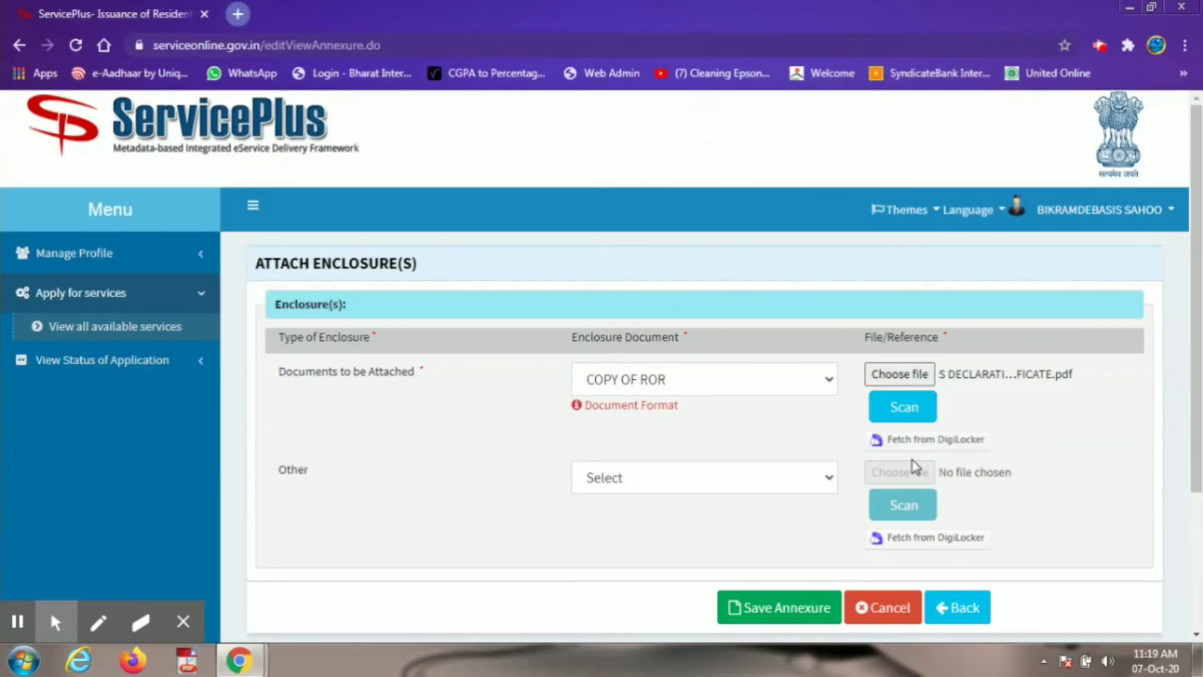
# Step: Save the annexure so the COPY OF ROR file uploads and the preview returns
pyautogui.click(791, 606)
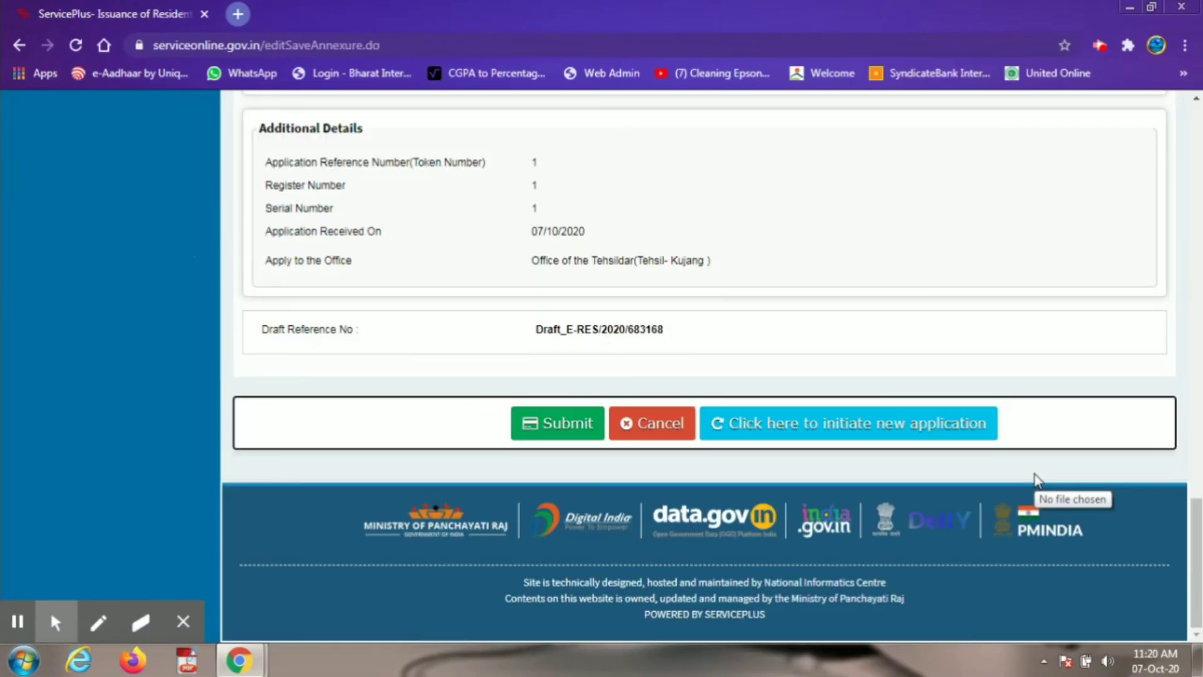
# Step: Submit the resident certificate application and scroll its acknowledgement form, last date 28/10/2020
pyautogui.click(543, 427)
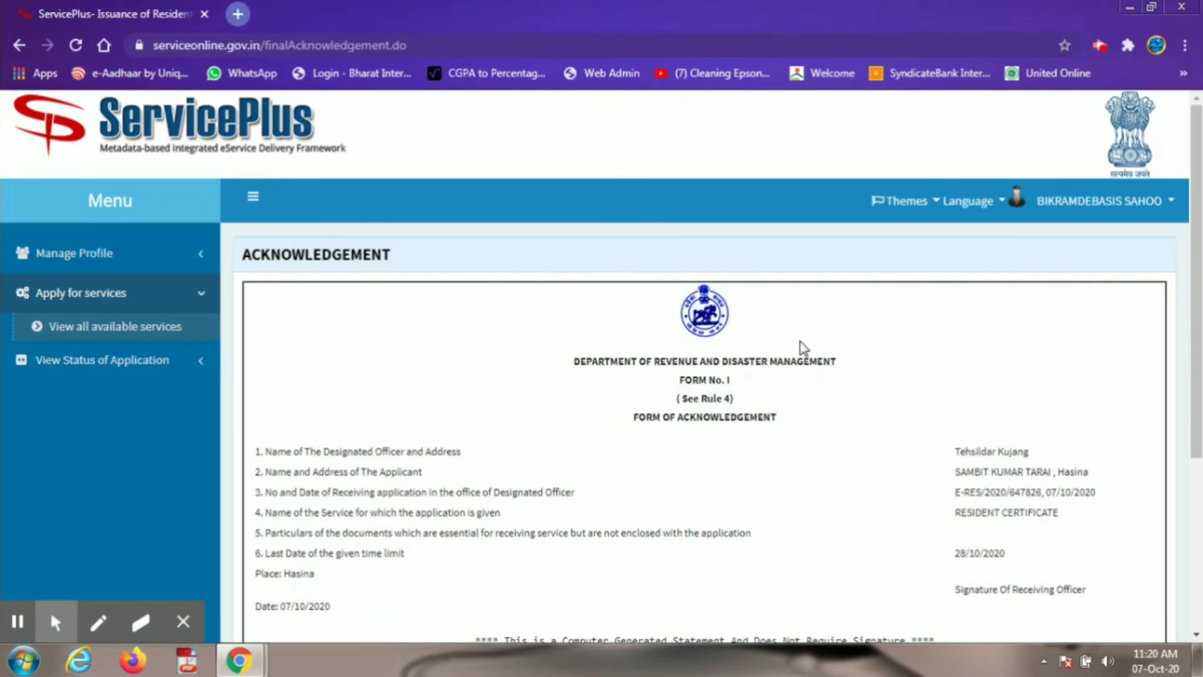
pyautogui.scroll(-2, 803, 348)
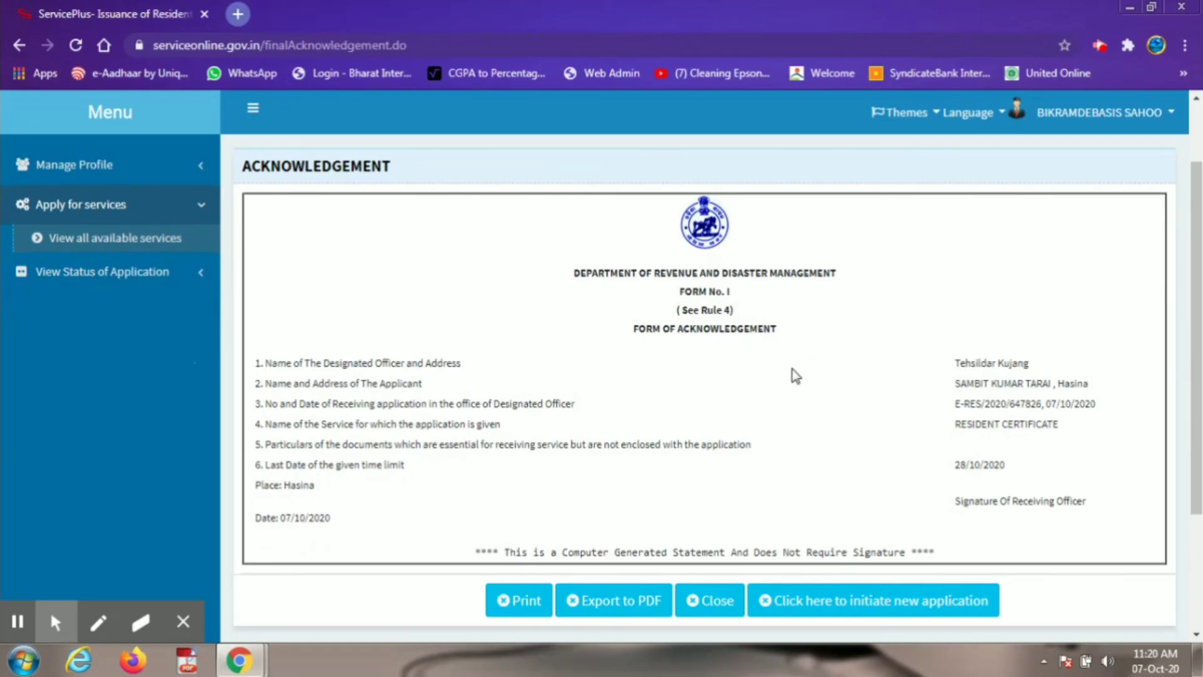